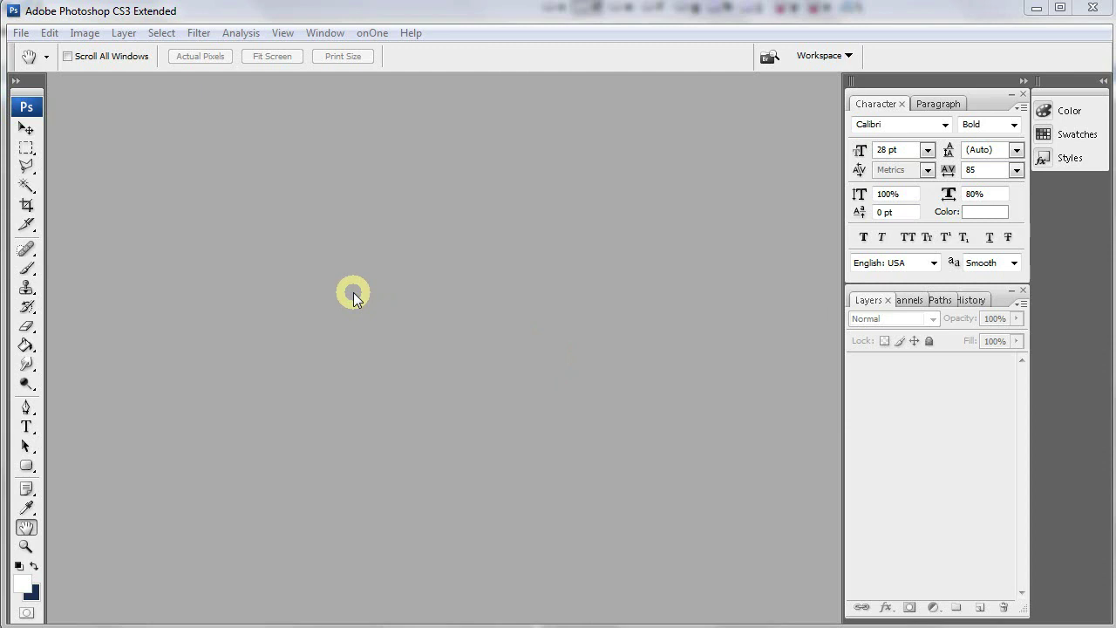
# Open the File menu in the empty Photoshop workspace
pyautogui.click(28, 35)
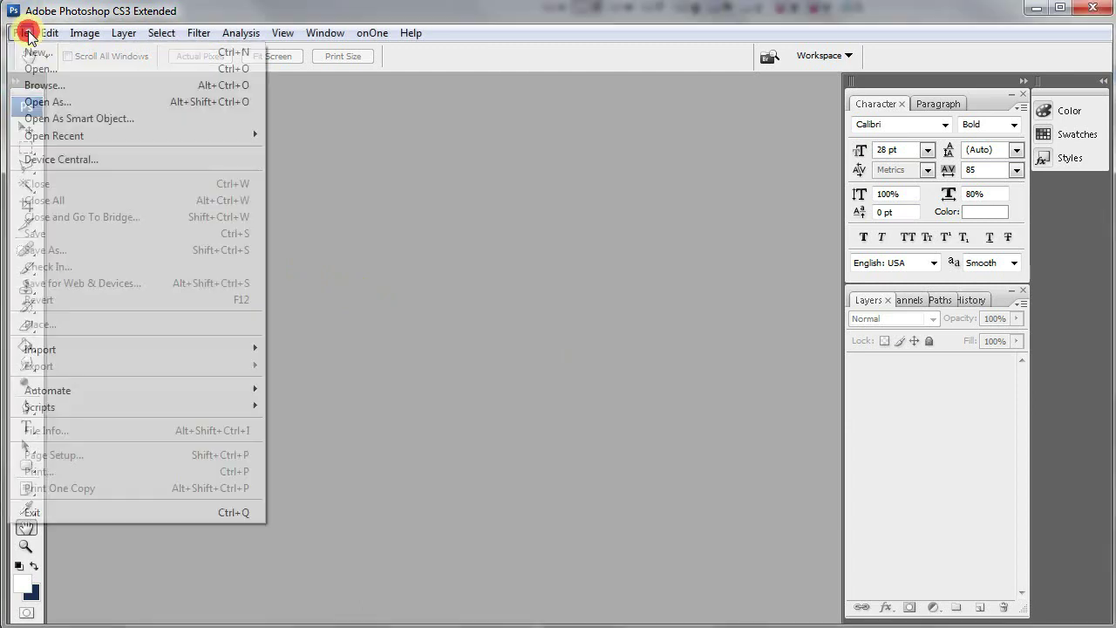
# Open Canon A95 copy.jpg from the wf folder
pyautogui.click(52, 67)
pyautogui.click(161, 135)
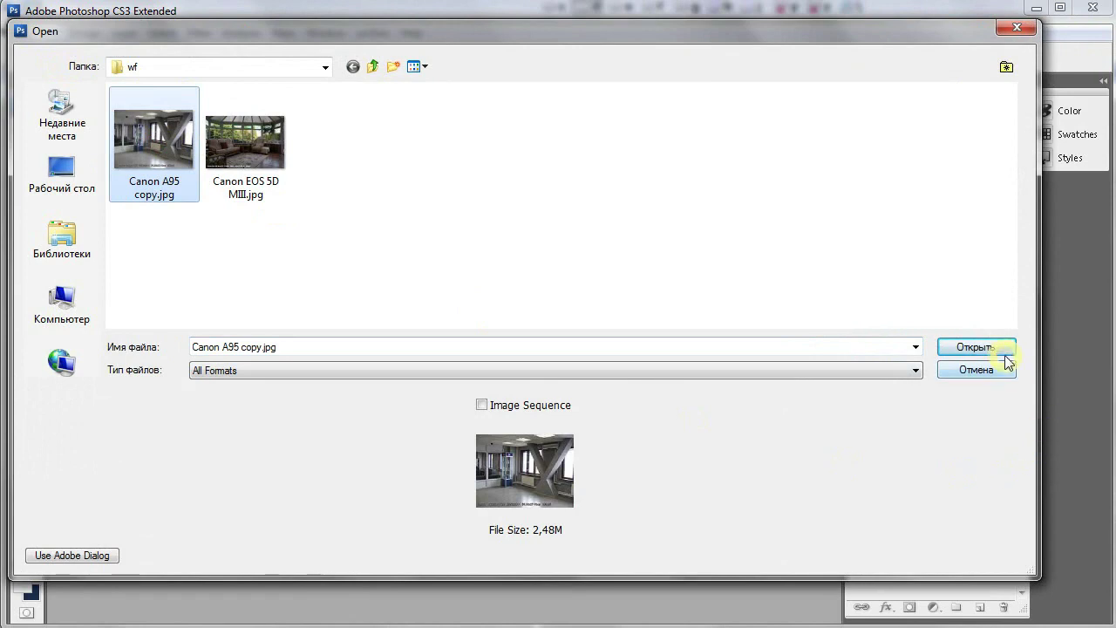
pyautogui.click(943, 348)
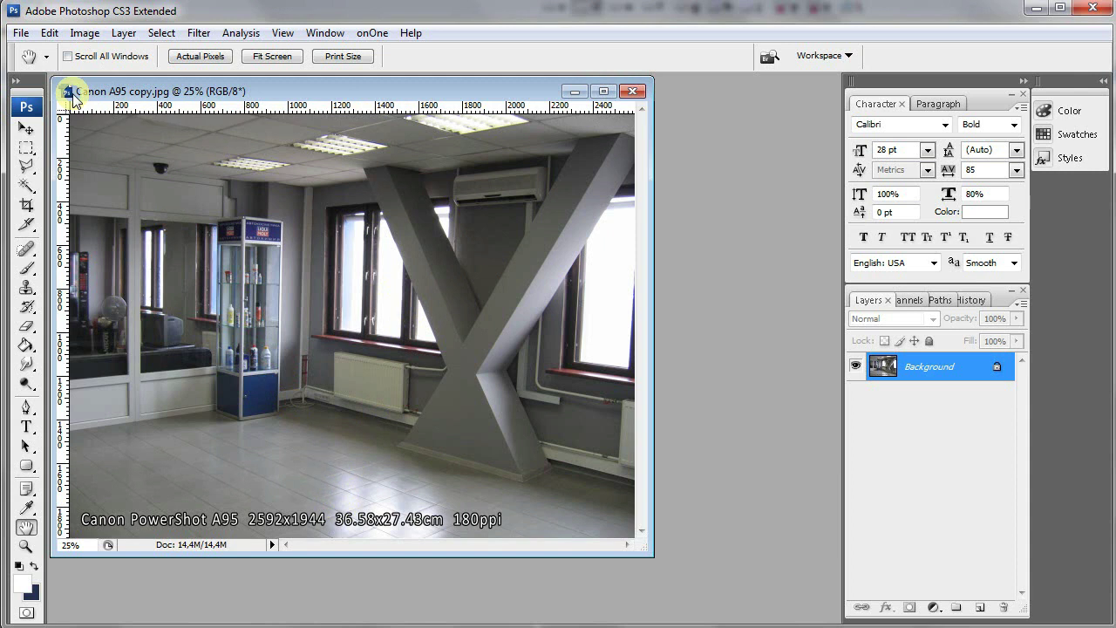
pyautogui.click(86, 33)
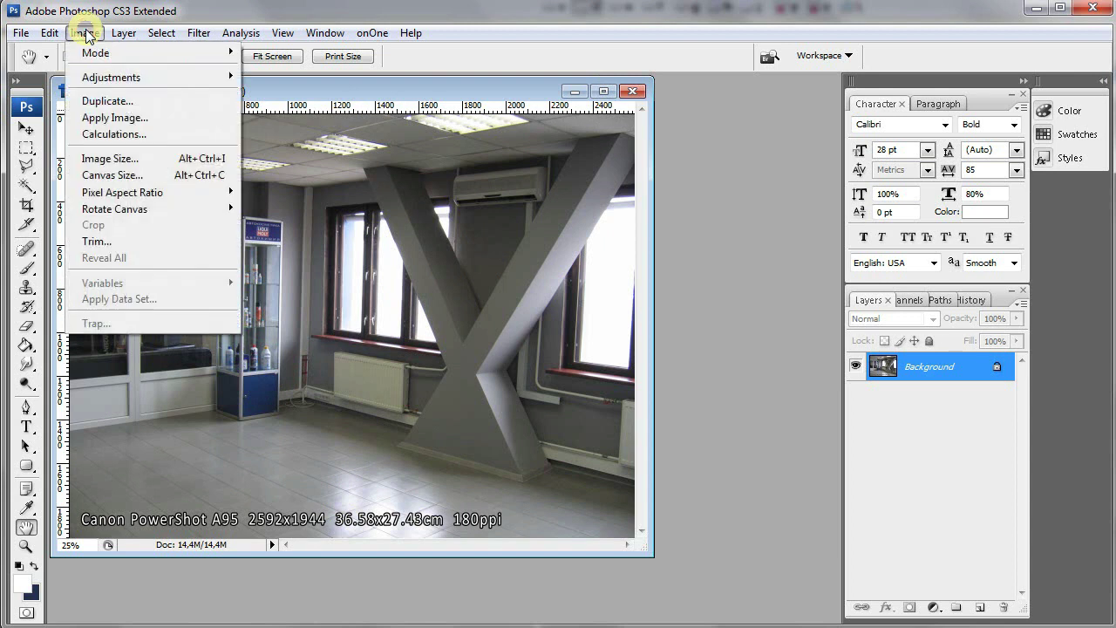
# Resize the office photo to 55 cm tall with bicubic resampling, giving 5197×3898 pixels
pyautogui.click(170, 158)
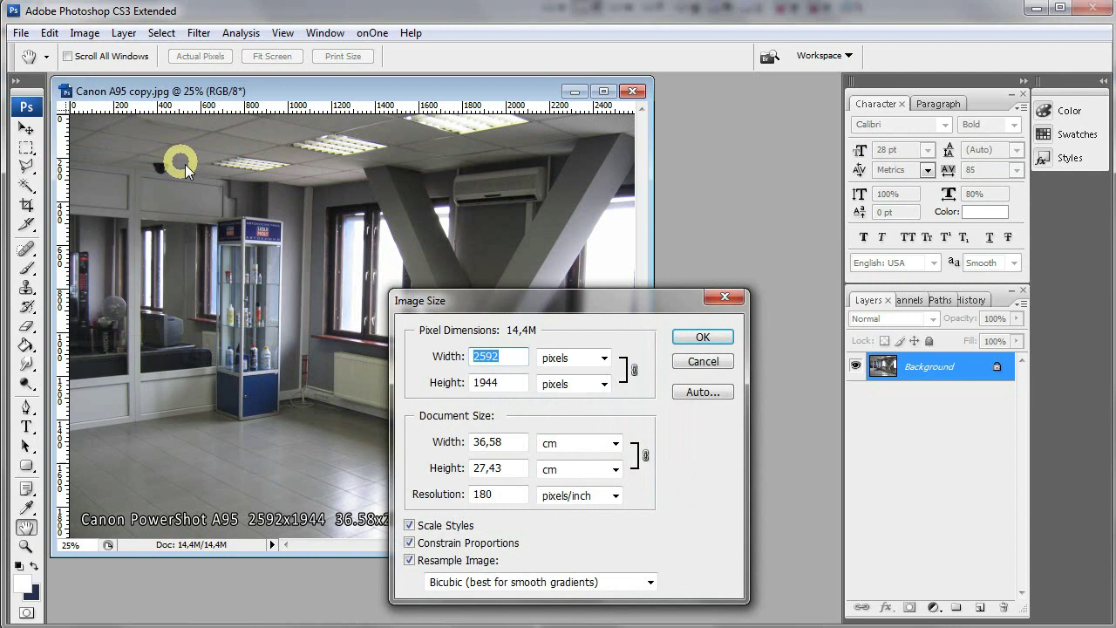
pyautogui.click(518, 443)
pyautogui.click(445, 443)
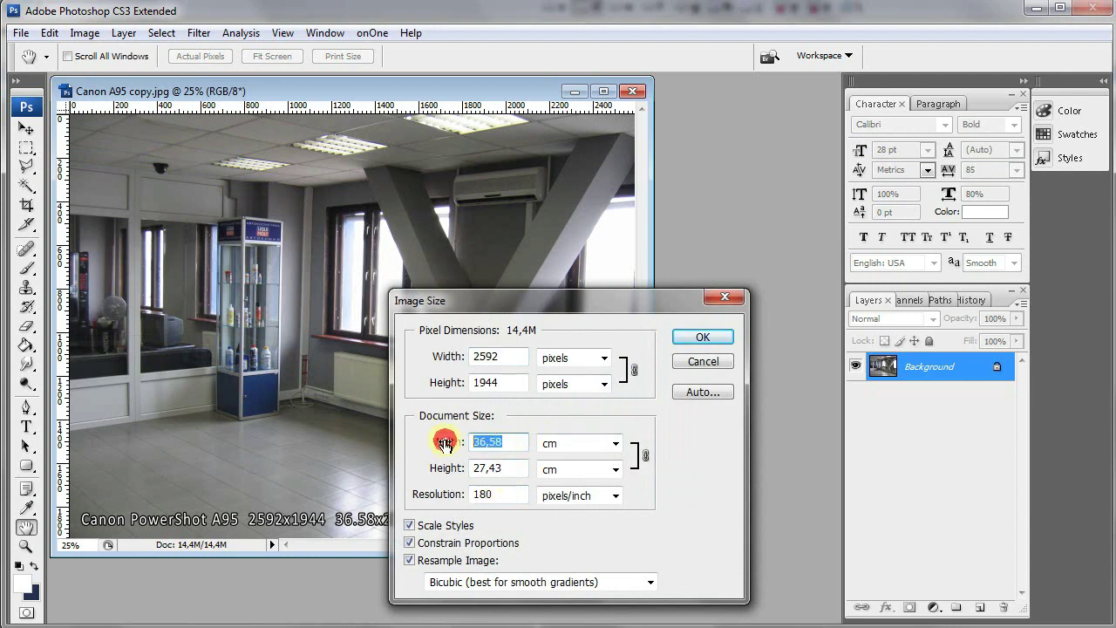
pyautogui.click(499, 468)
pyautogui.click(458, 469)
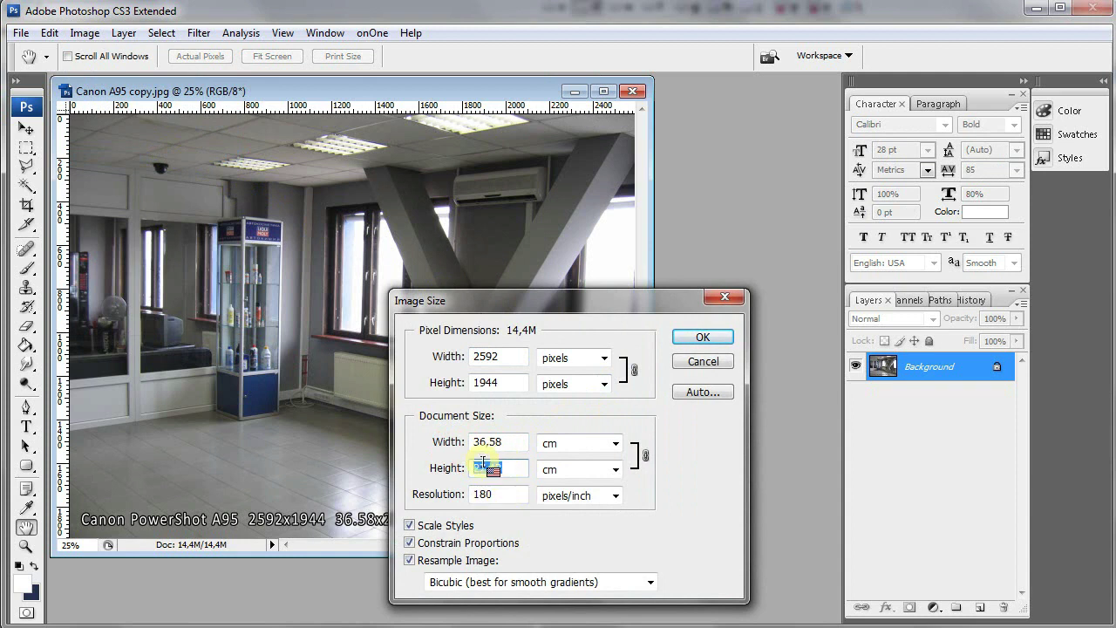
pyautogui.write('55')
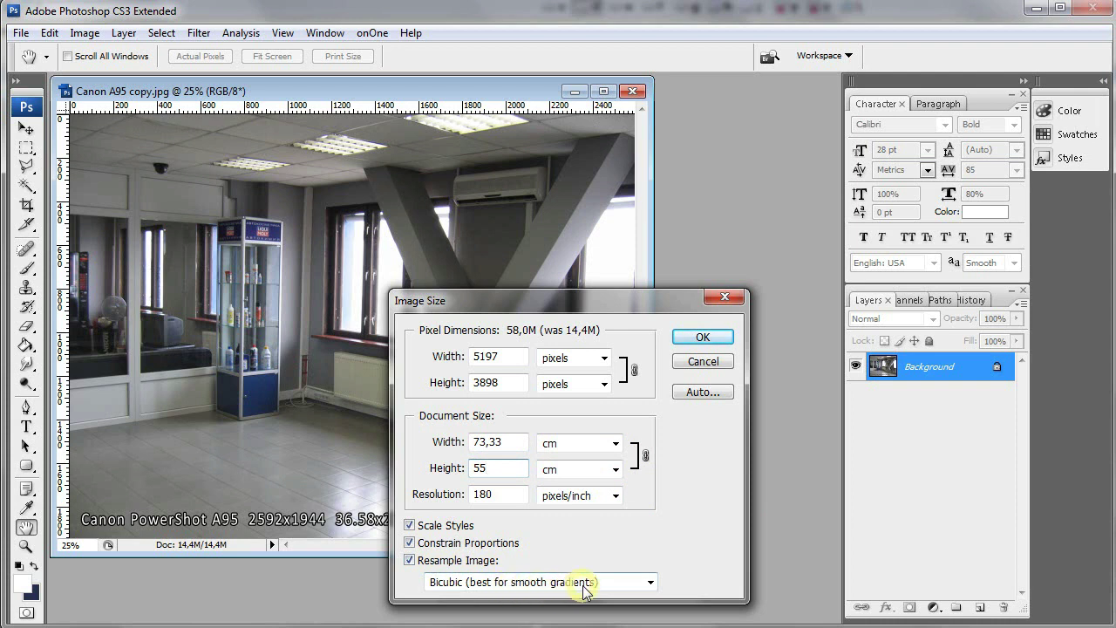
pyautogui.click(714, 337)
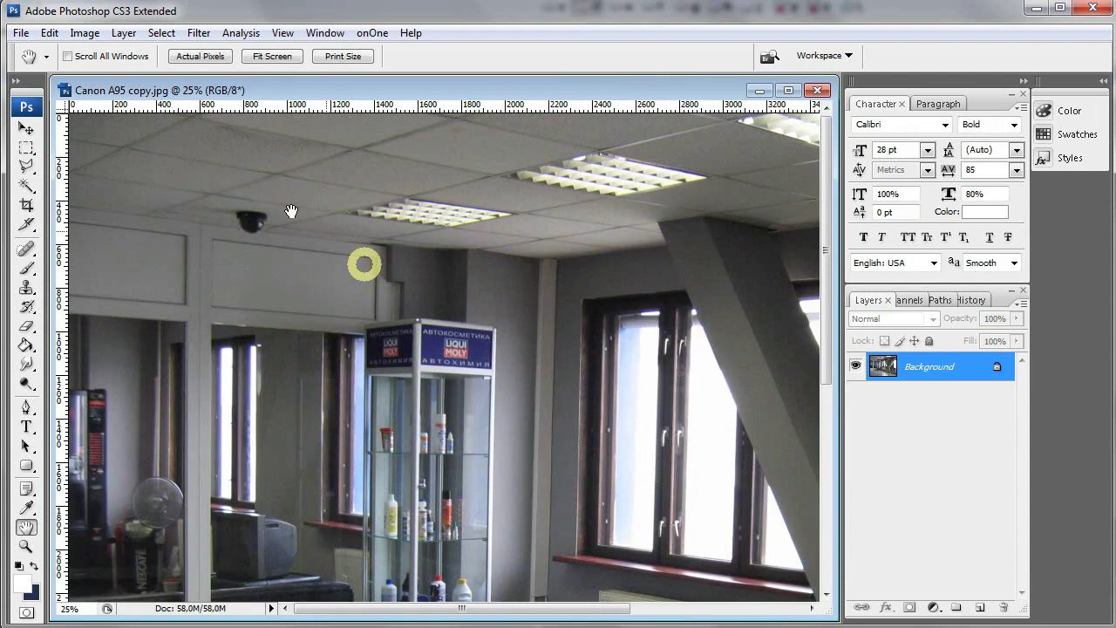
# View the enlarged office photo at 100% actual pixels, then close it
pyautogui.click(25, 546)
pyautogui.click(161, 266)
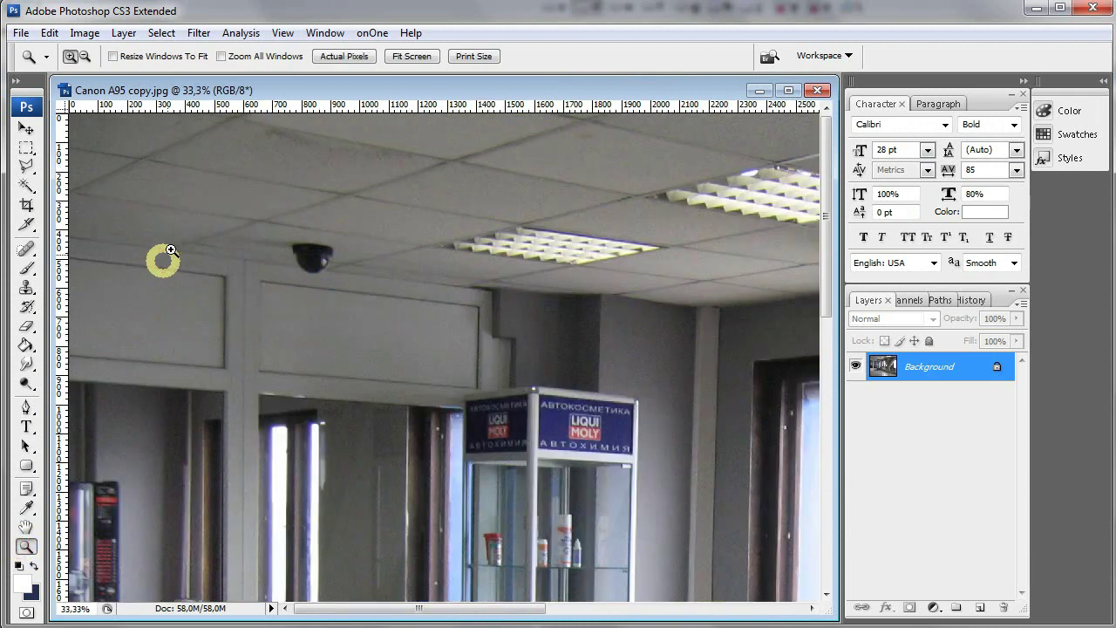
pyautogui.rightClick(178, 247)
pyautogui.click(300, 277)
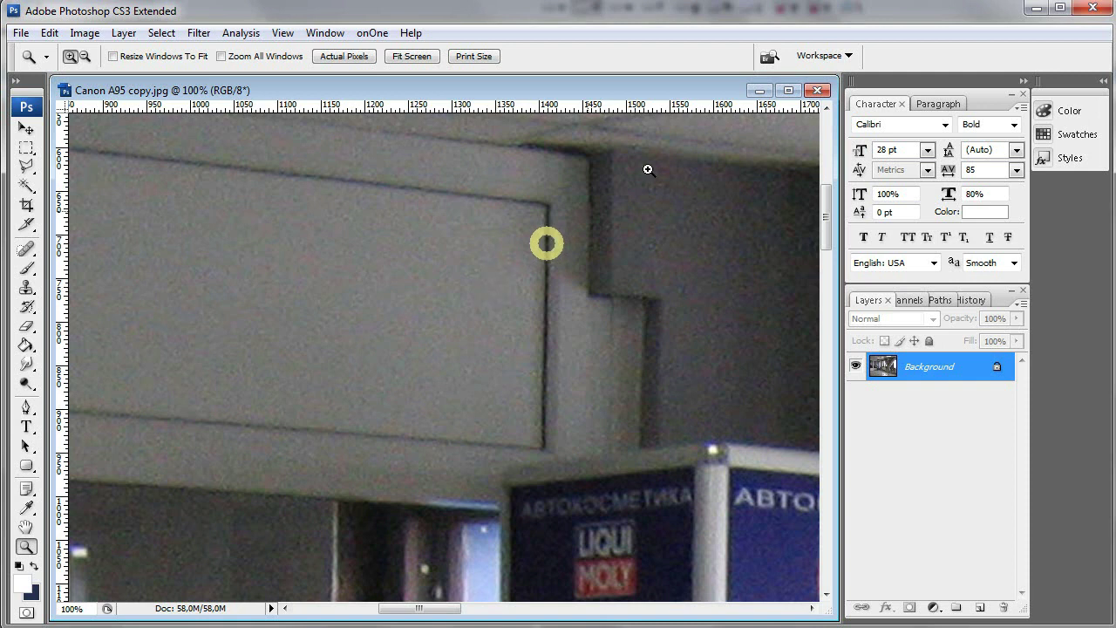
pyautogui.click(813, 90)
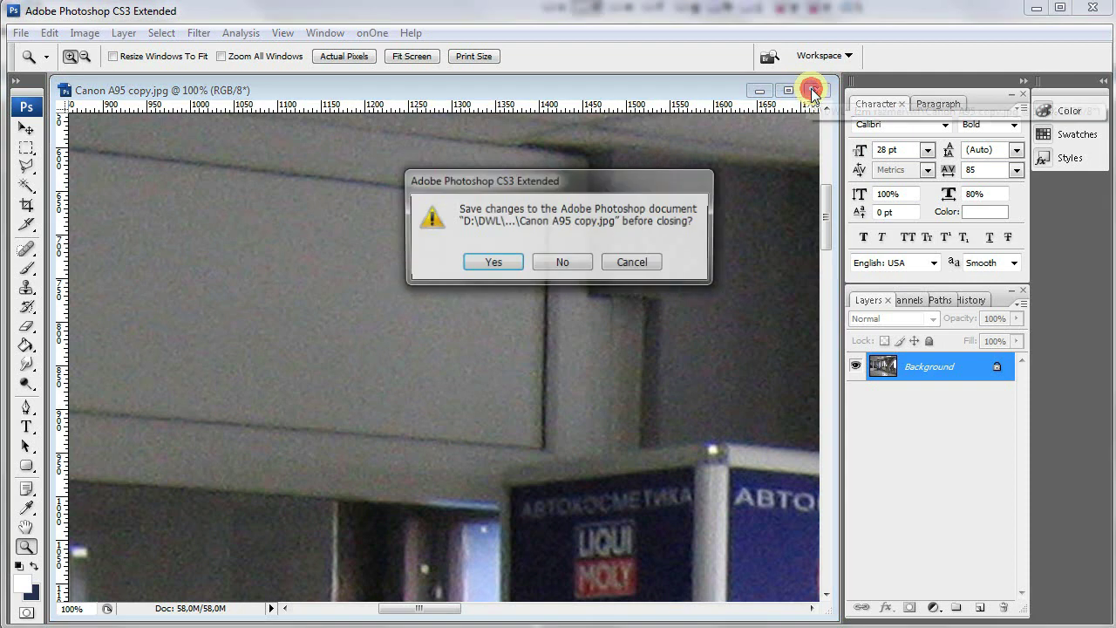
# Discard the office photo's changes and open Canon EOS 5D MIII.jpg
pyautogui.click(565, 264)
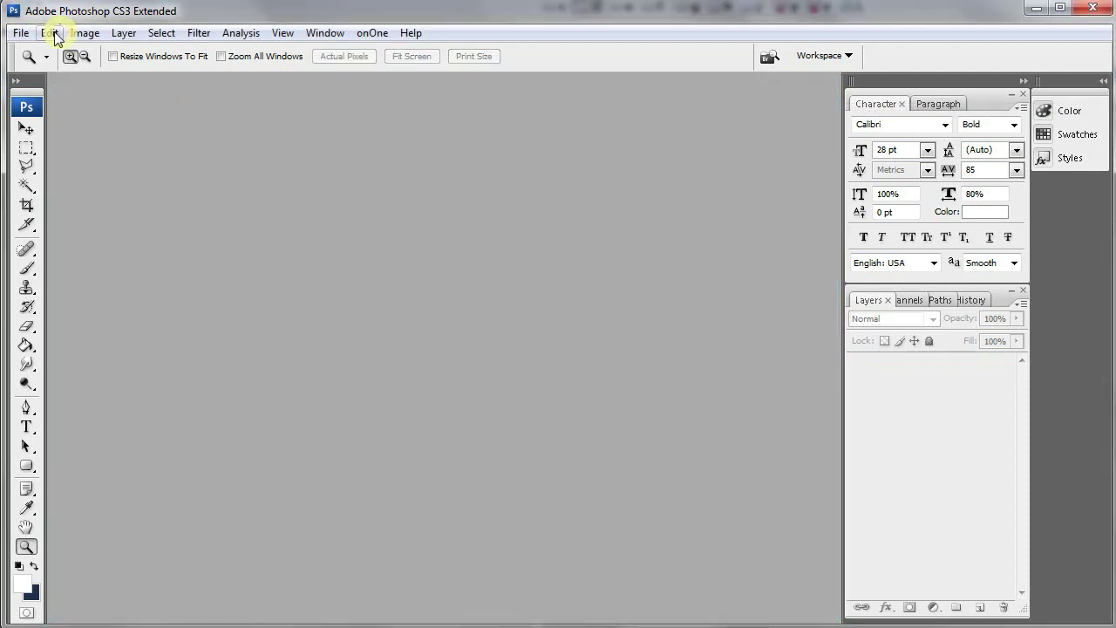
pyautogui.click(20, 32)
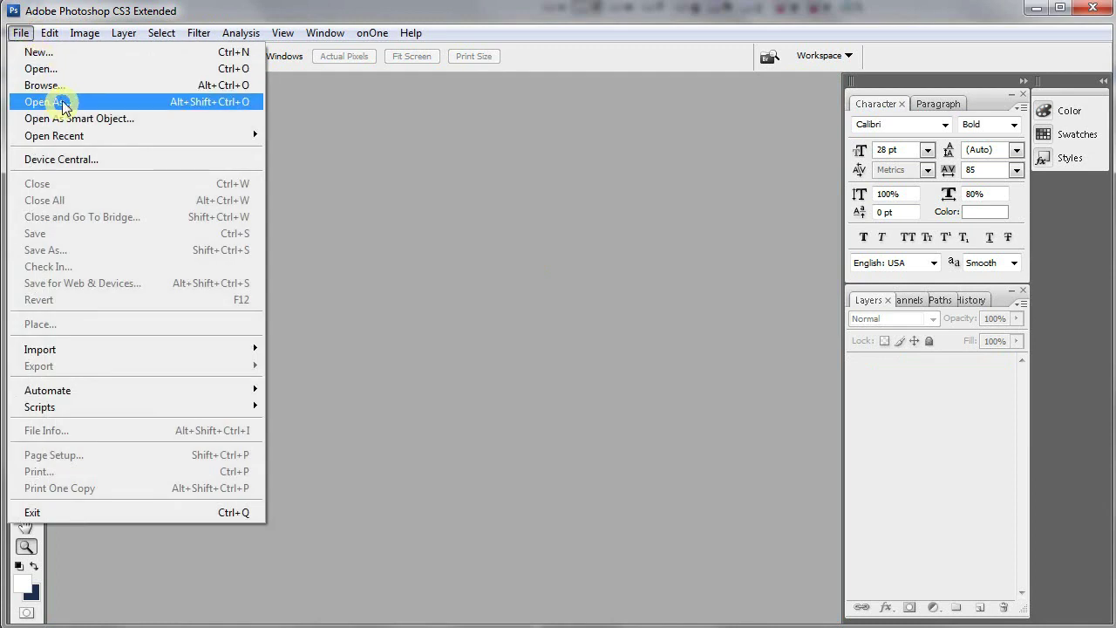
pyautogui.click(61, 69)
pyautogui.click(257, 157)
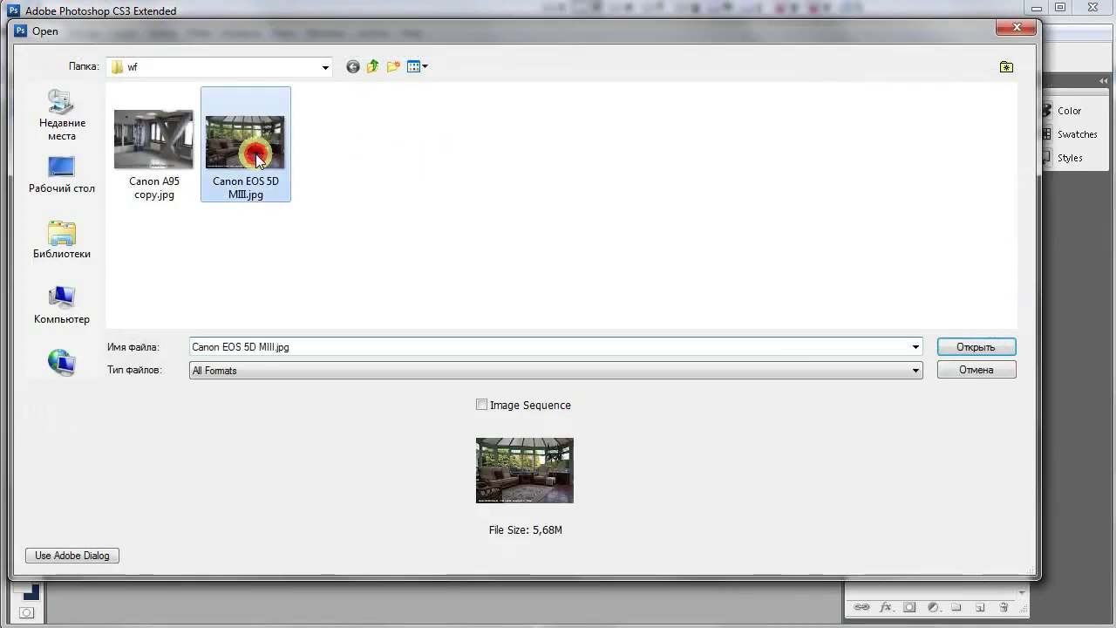
pyautogui.click(994, 349)
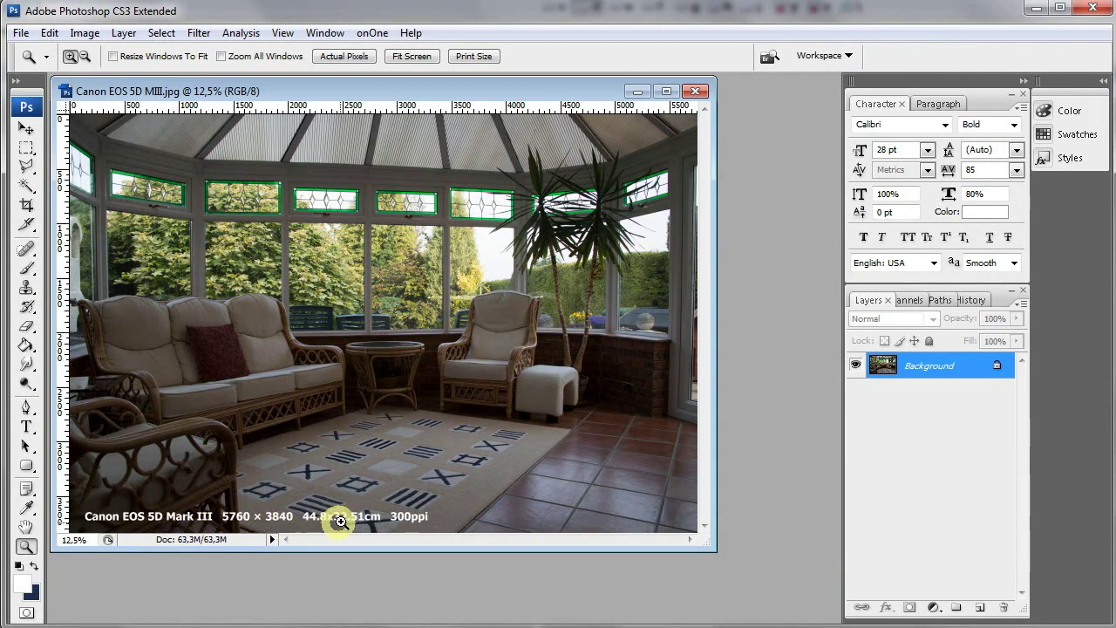
# Maximize the sunroom photo's window and zoom in slightly
pyautogui.doubleClick(397, 90)
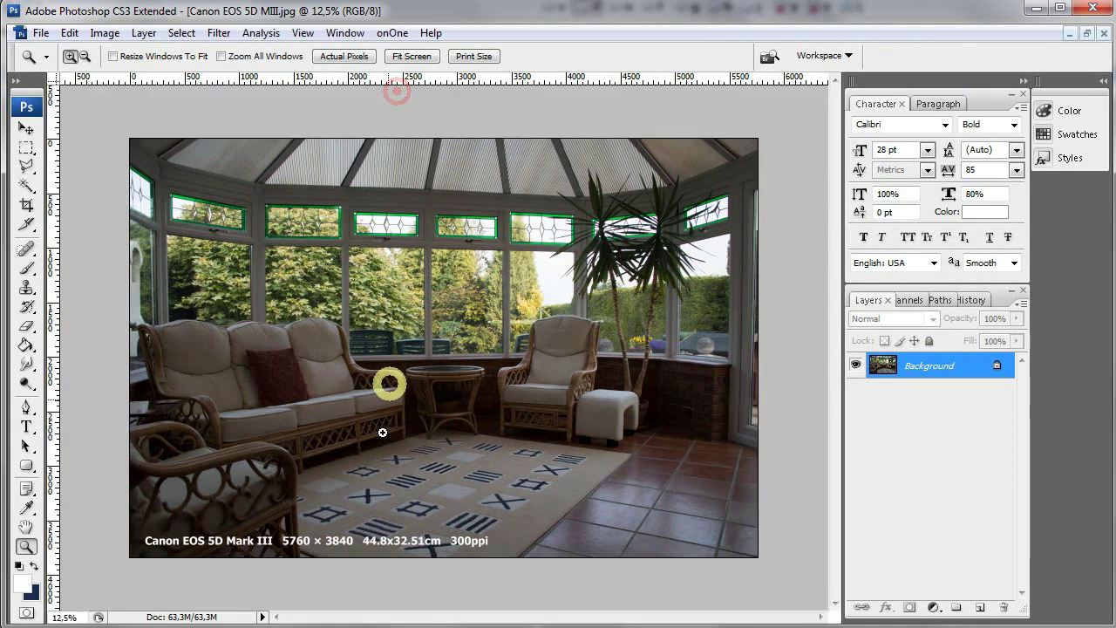
pyautogui.click(386, 545)
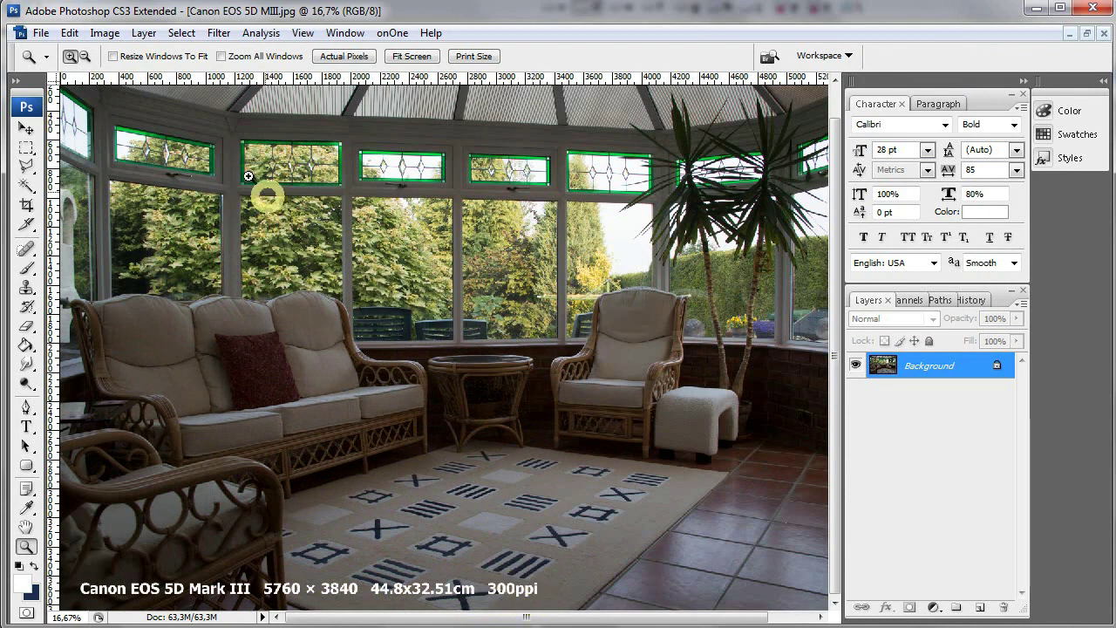
pyautogui.click(105, 32)
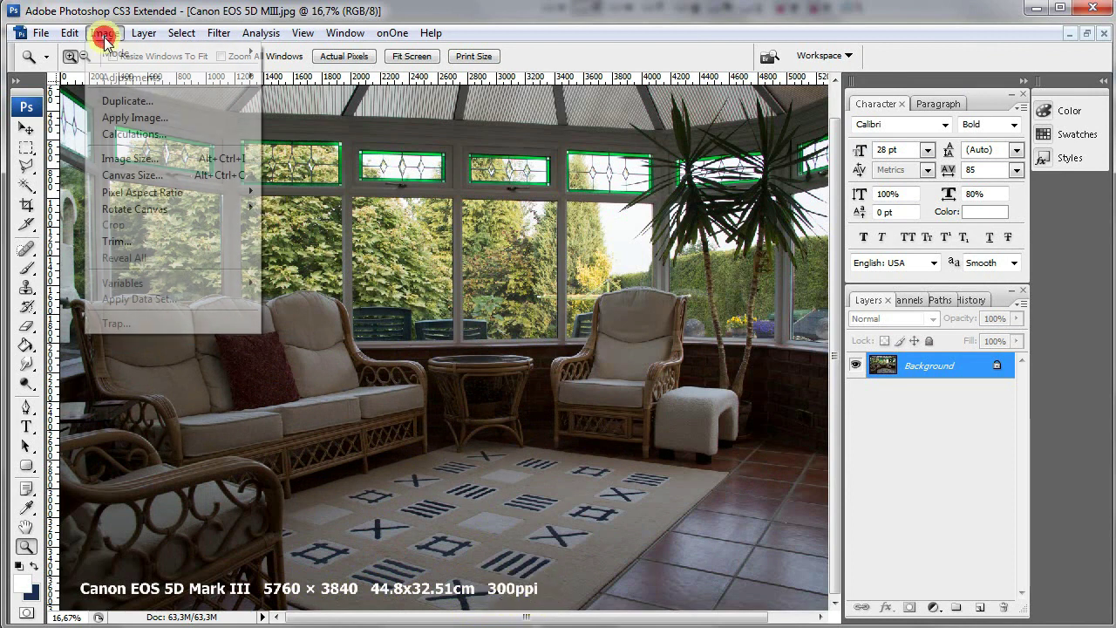
# Set the sunroom photo's height to 55 cm at 300 ppi, making it 9744×6496 pixels
pyautogui.click(134, 157)
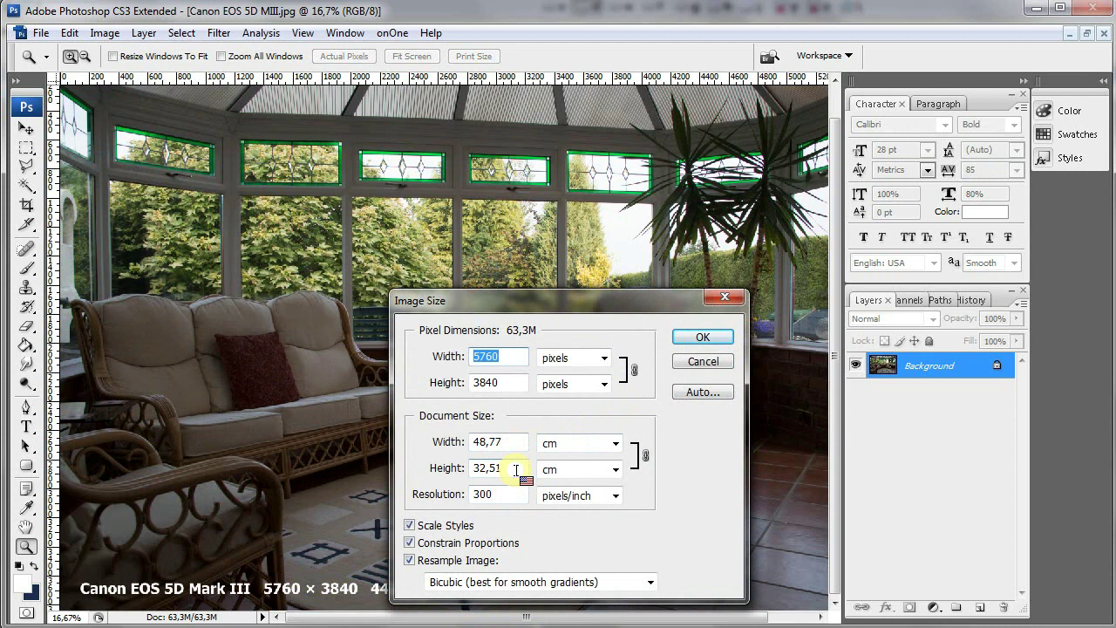
pyautogui.doubleClick(490, 468)
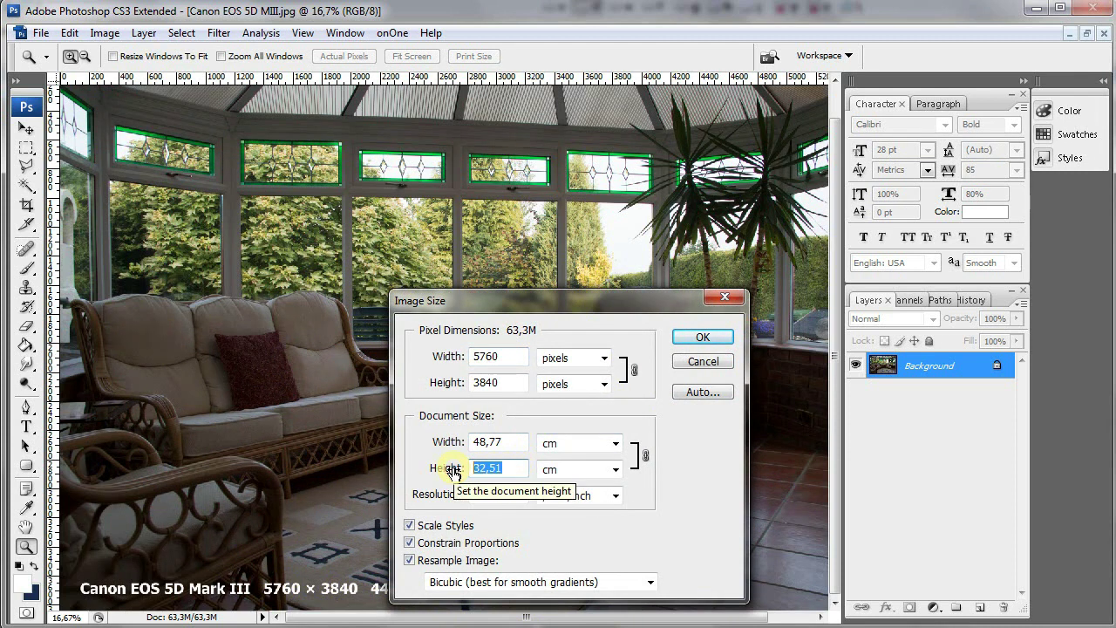
pyautogui.write('55')
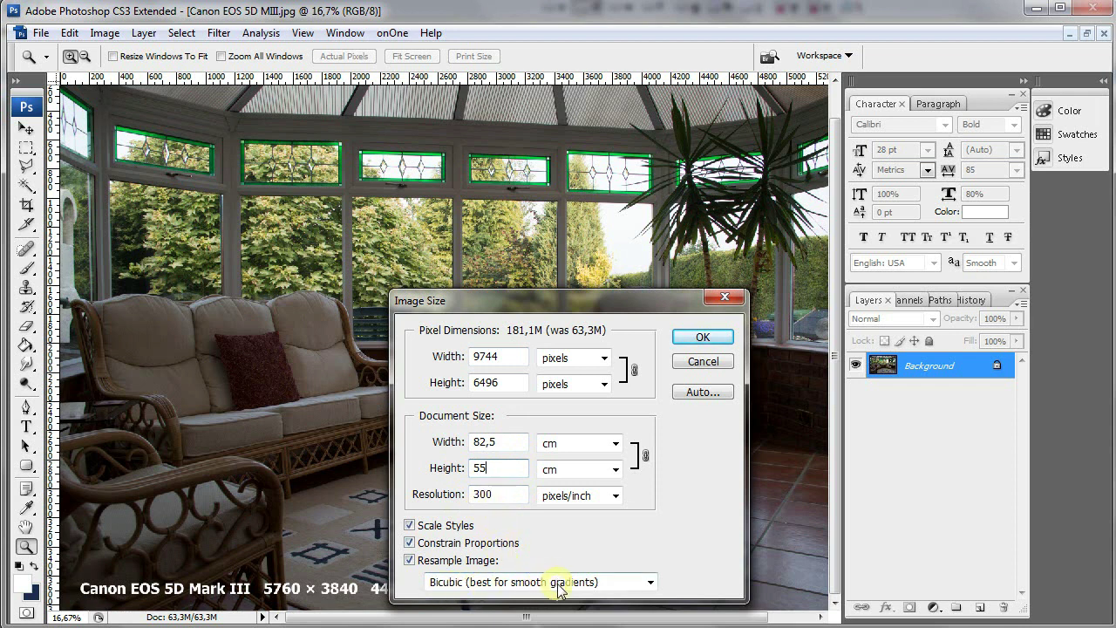
pyautogui.click(703, 337)
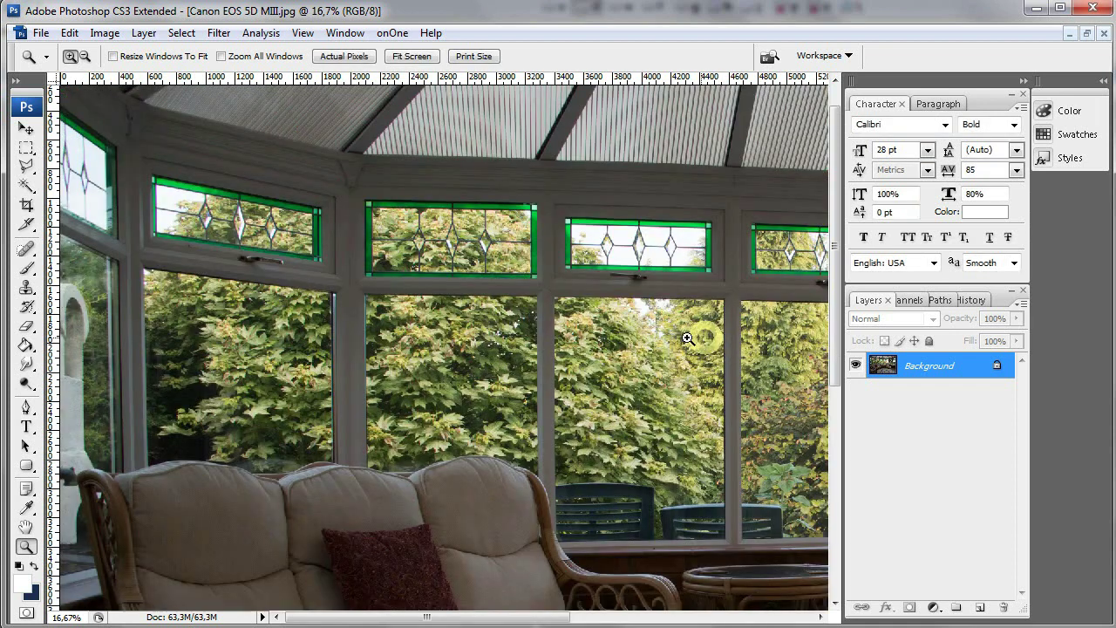
# View the sunroom photo at 100%, pan from leaves to window frame, then close without saving
pyautogui.rightClick(255, 234)
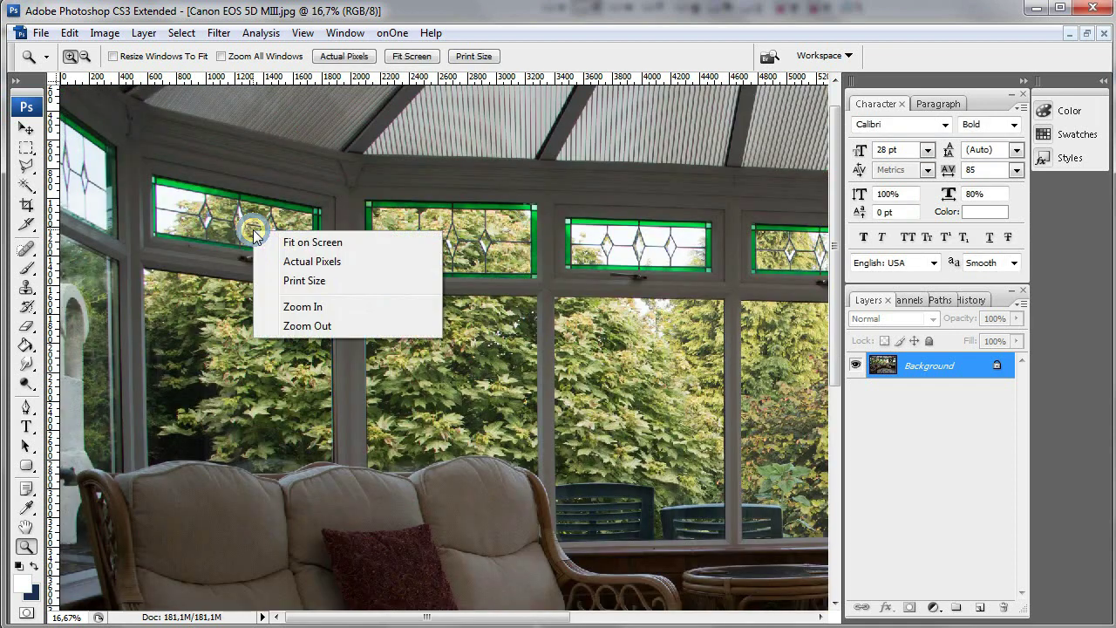
pyautogui.click(307, 261)
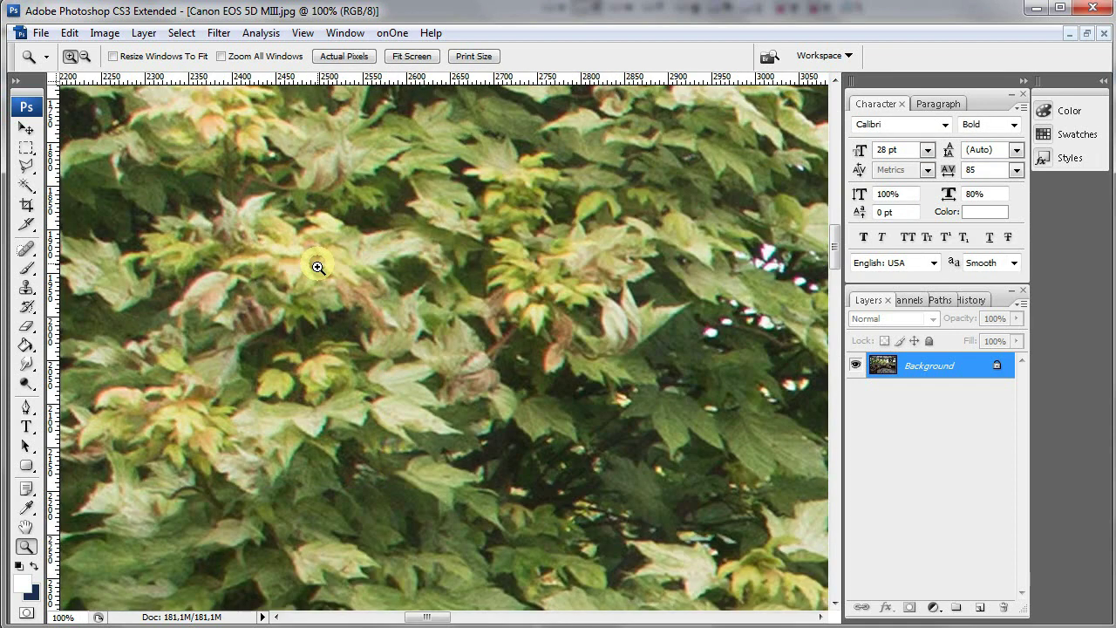
pyautogui.click(26, 527)
pyautogui.moveTo(183, 224)
pyautogui.mouseDown()
pyautogui.moveTo(445, 337)
pyautogui.moveTo(759, 403)
pyautogui.moveTo(459, 379)
pyautogui.moveTo(491, 377)
pyautogui.moveTo(324, 438)
pyautogui.moveTo(695, 448)
pyautogui.moveTo(550, 438)
pyautogui.moveTo(579, 401)
pyautogui.moveTo(466, 413)
pyautogui.moveTo(414, 396)
pyautogui.moveTo(430, 312)
pyautogui.mouseUp()
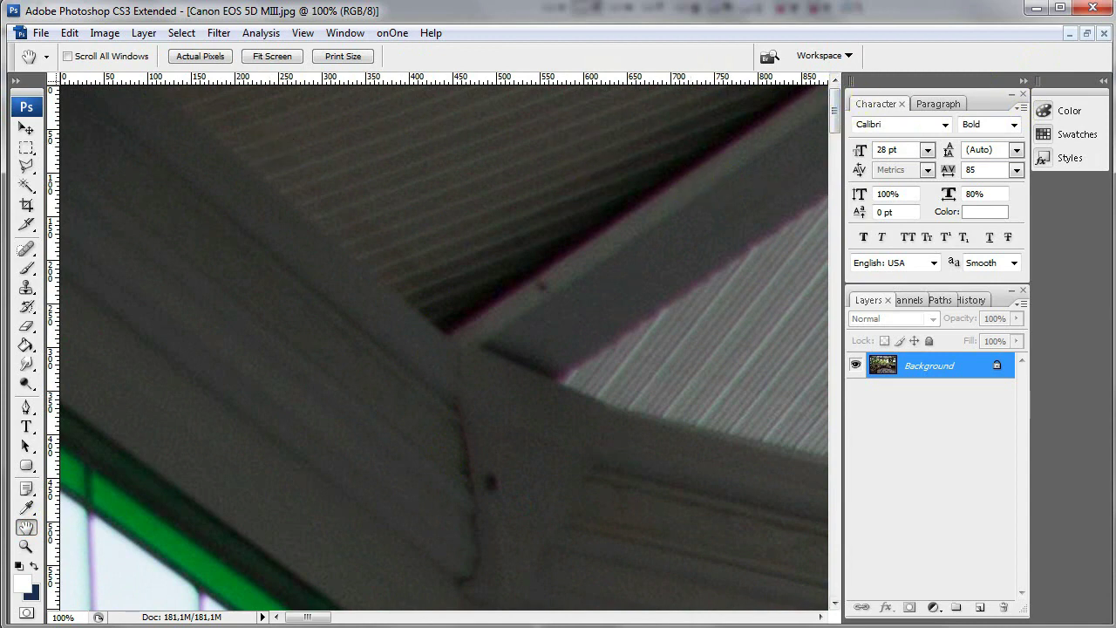
pyautogui.click(1104, 34)
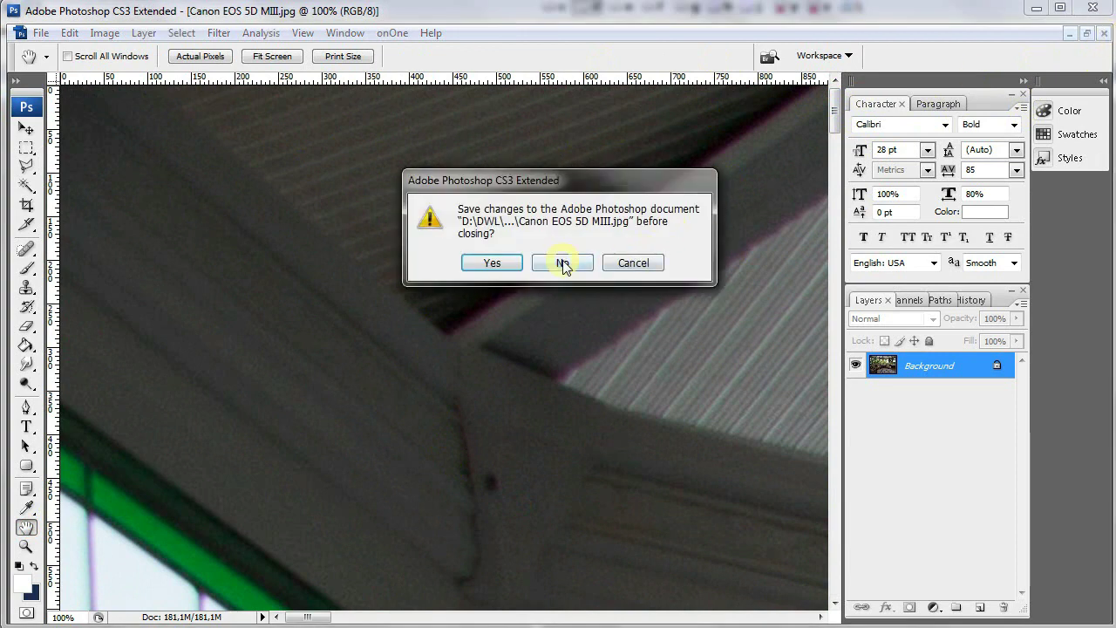
pyautogui.click(562, 261)
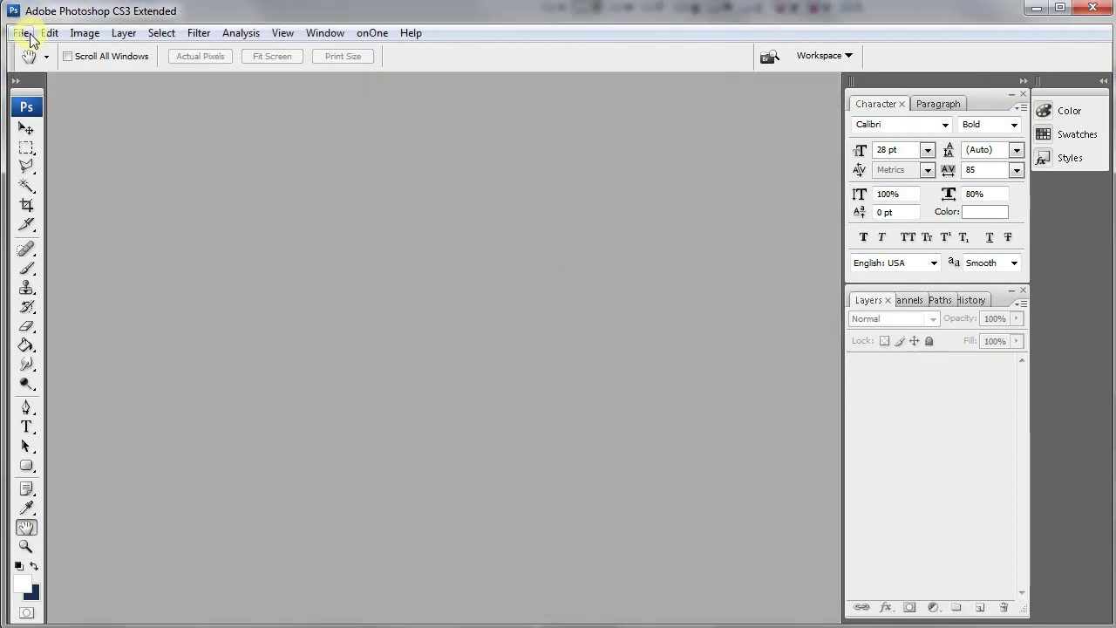
# Reopen Canon A95 copy.jpg and launch Alien Skin Blow Up 3 from File > Automate
pyautogui.click(24, 34)
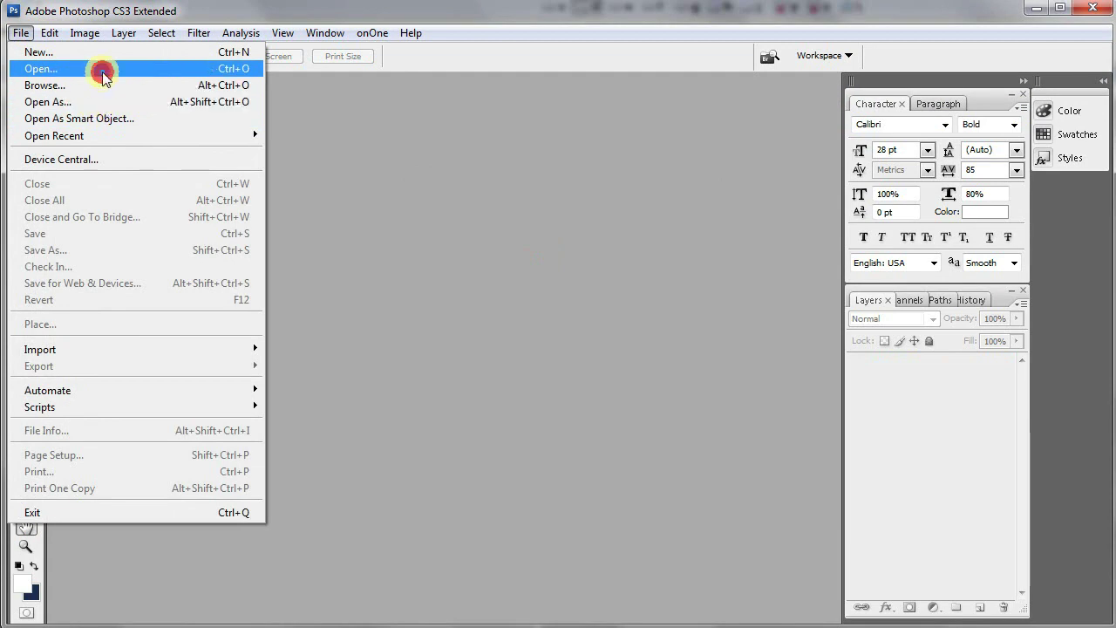
pyautogui.click(99, 68)
pyautogui.click(154, 142)
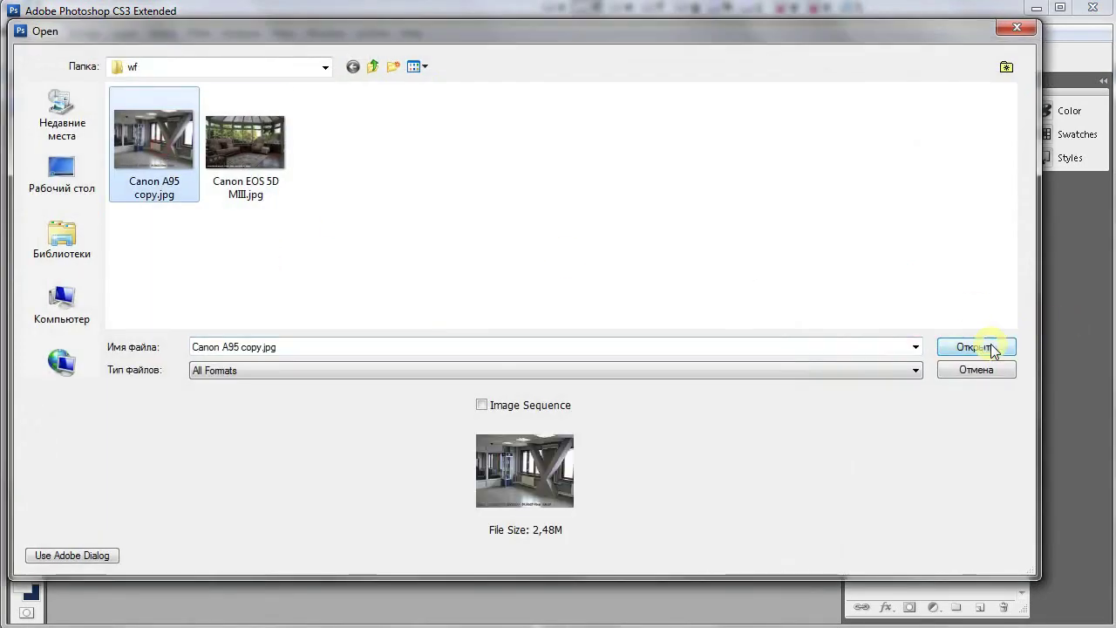
pyautogui.click(990, 344)
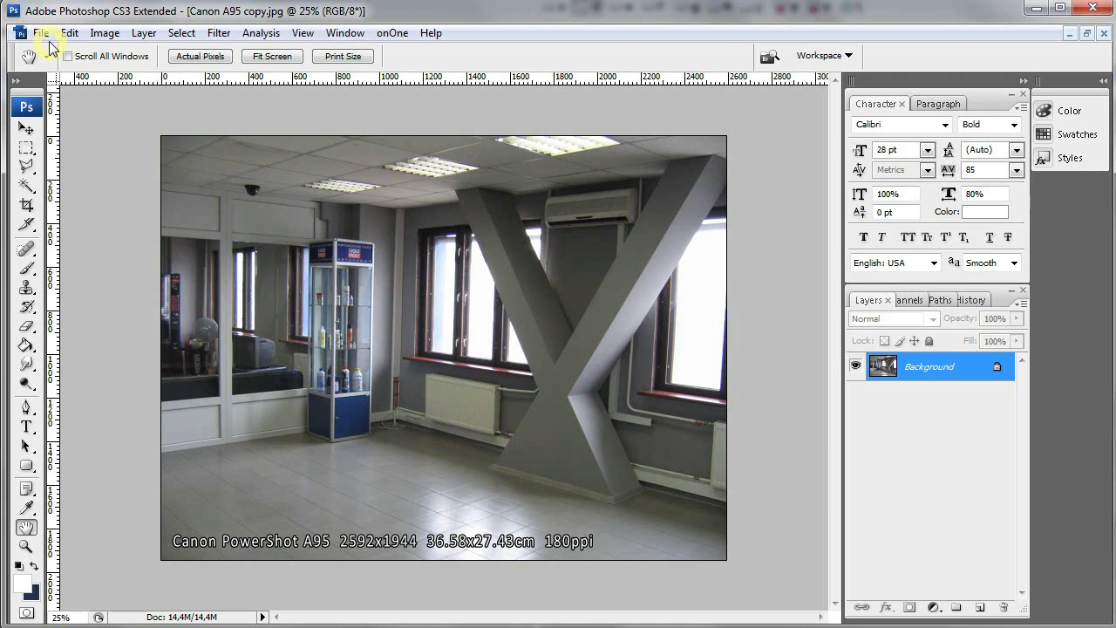
pyautogui.click(43, 35)
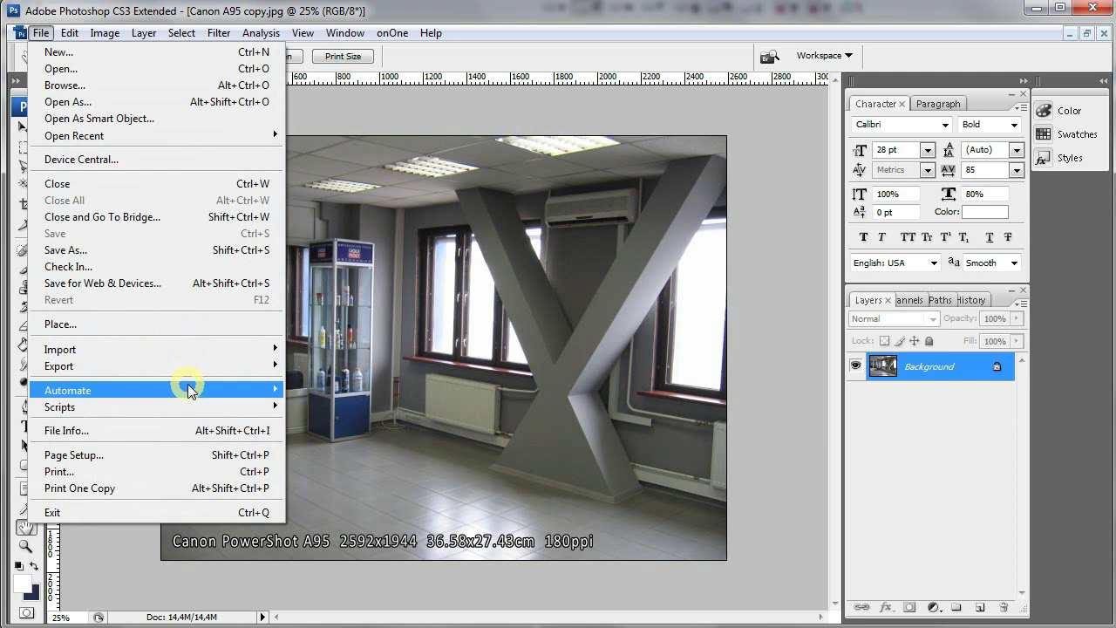
pyautogui.moveTo(68, 390)
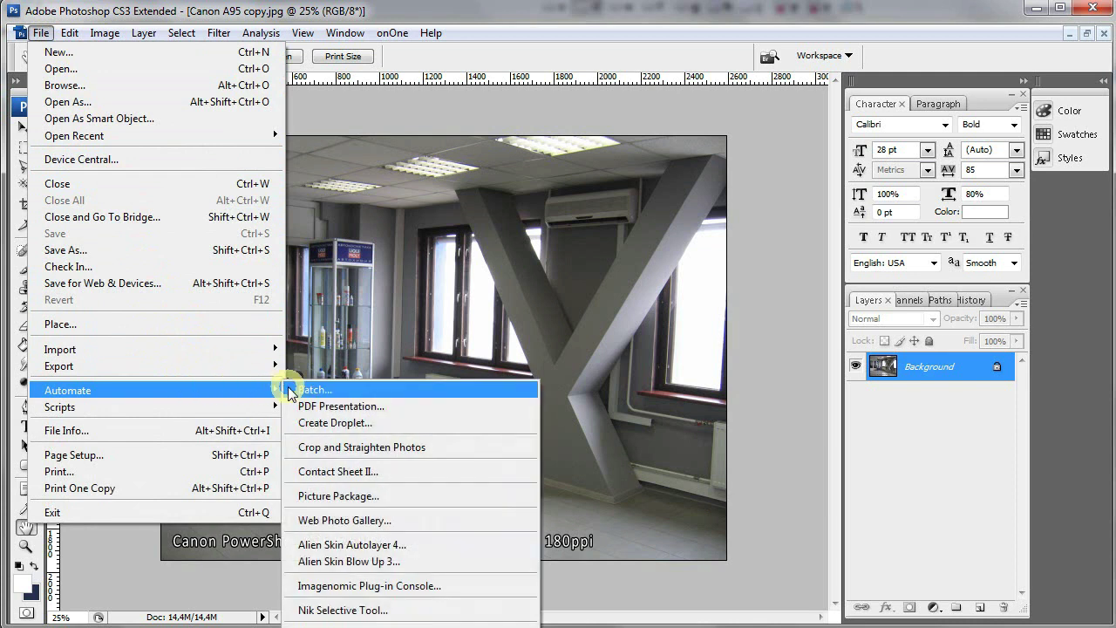
pyautogui.click(428, 562)
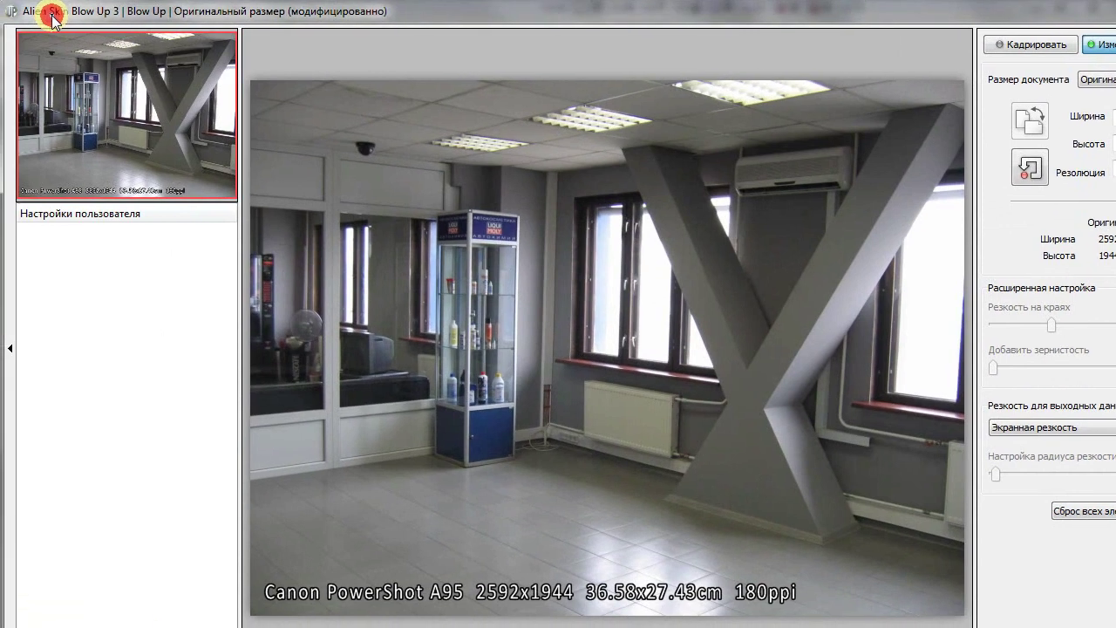
# Set the Blow Up 3 height to 55 cm (73.33 cm wide, 334%) and apply it
pyautogui.click(608, 368)
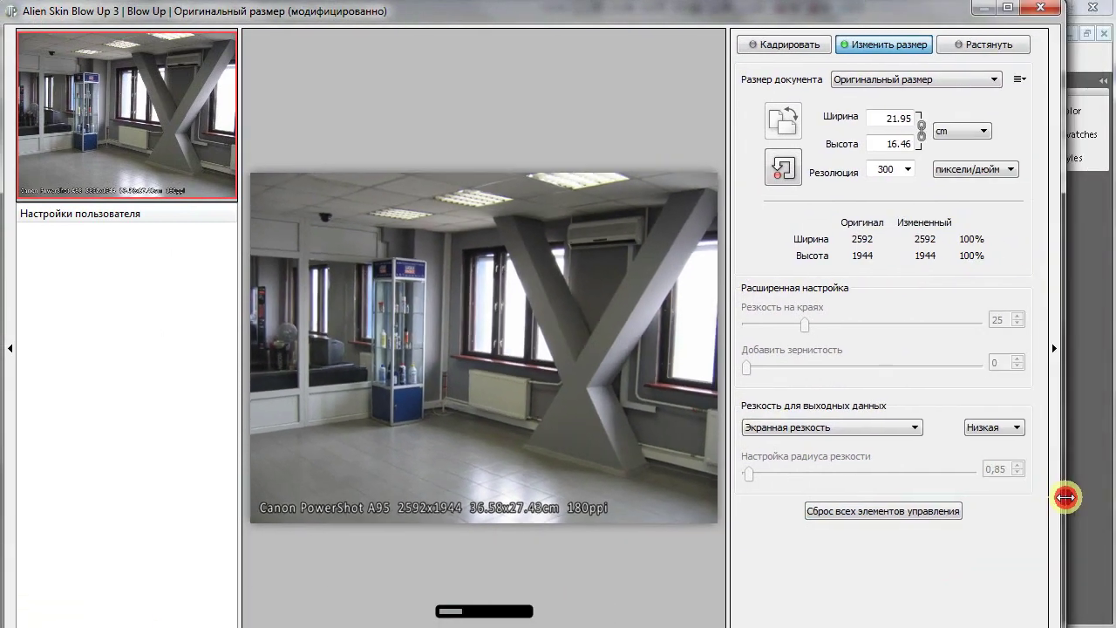
pyautogui.moveTo(1070, 496); pyautogui.dragTo(1109, 497)
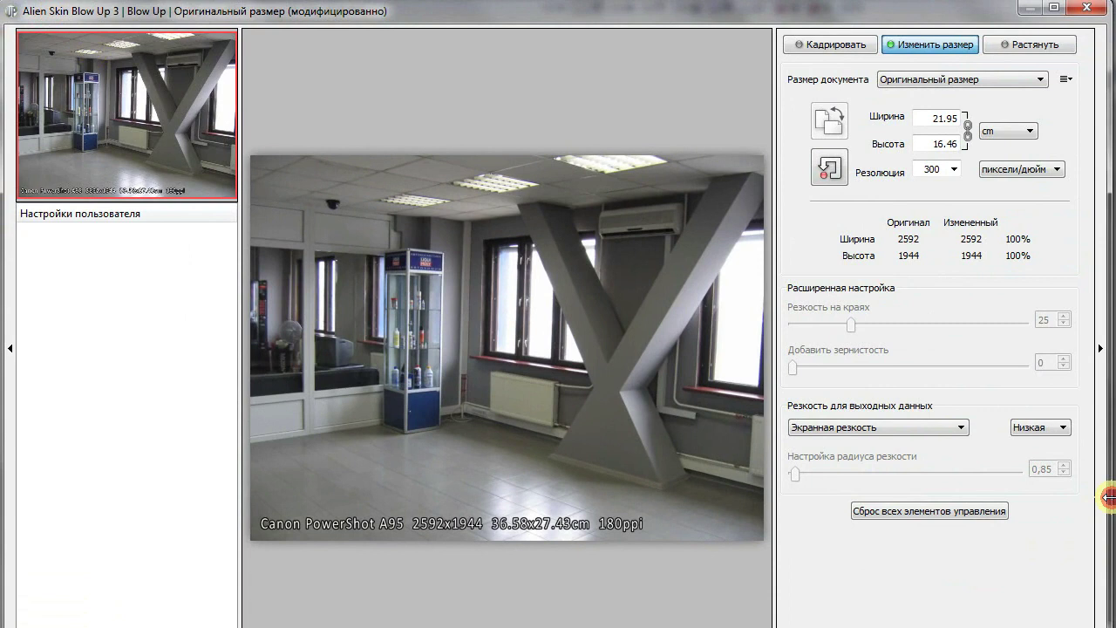
pyautogui.moveTo(567, 627); pyautogui.dragTo(568, 621)
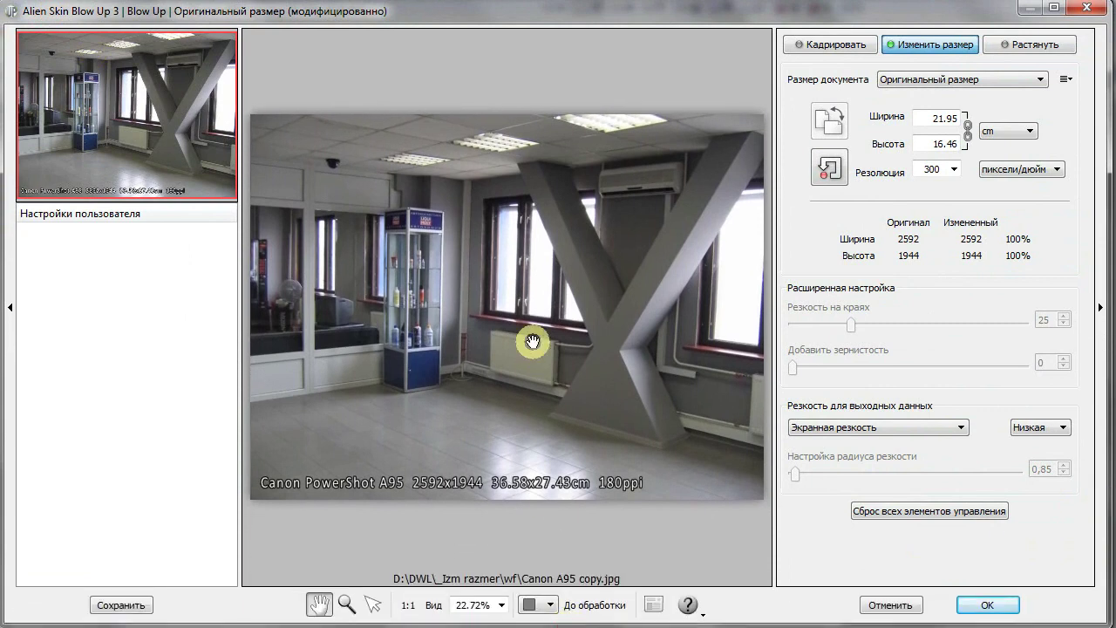
pyautogui.click(937, 144)
pyautogui.click(933, 118)
pyautogui.moveTo(935, 146); pyautogui.dragTo(979, 155)
pyautogui.write('55')
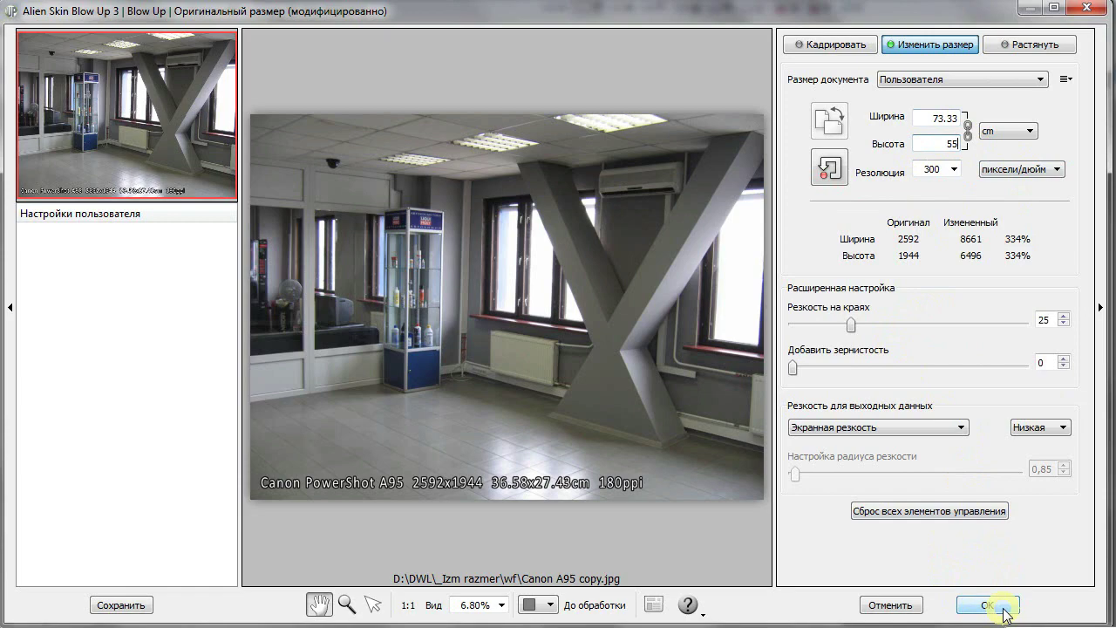
pyautogui.click(1003, 608)
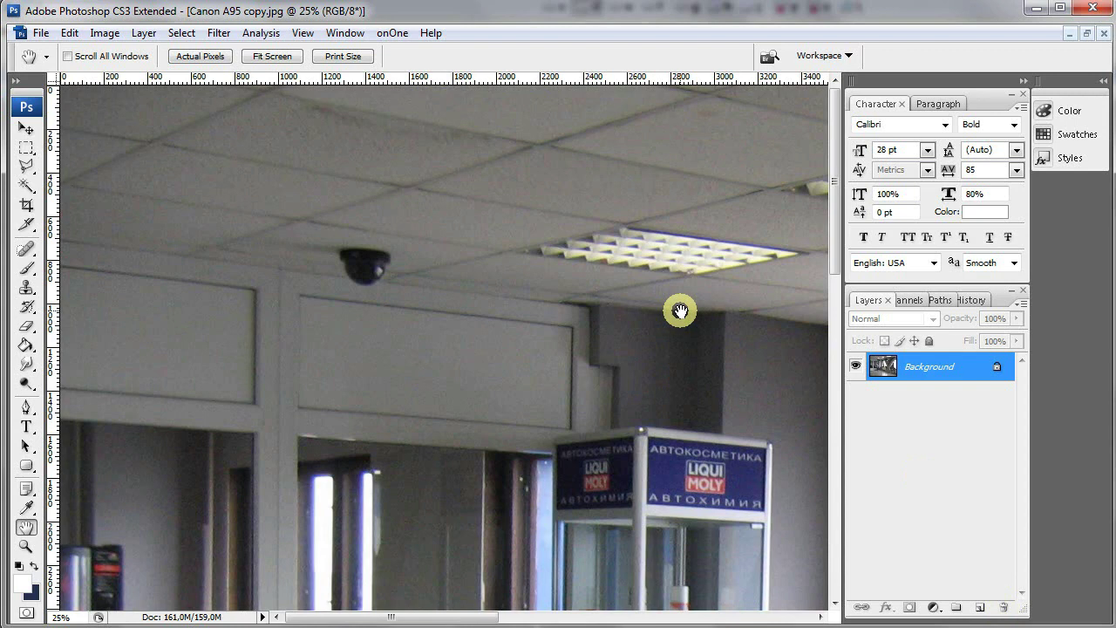
# View the enlarged office photo at actual pixels, centering the ceiling dome camera
pyautogui.rightClick(224, 210)
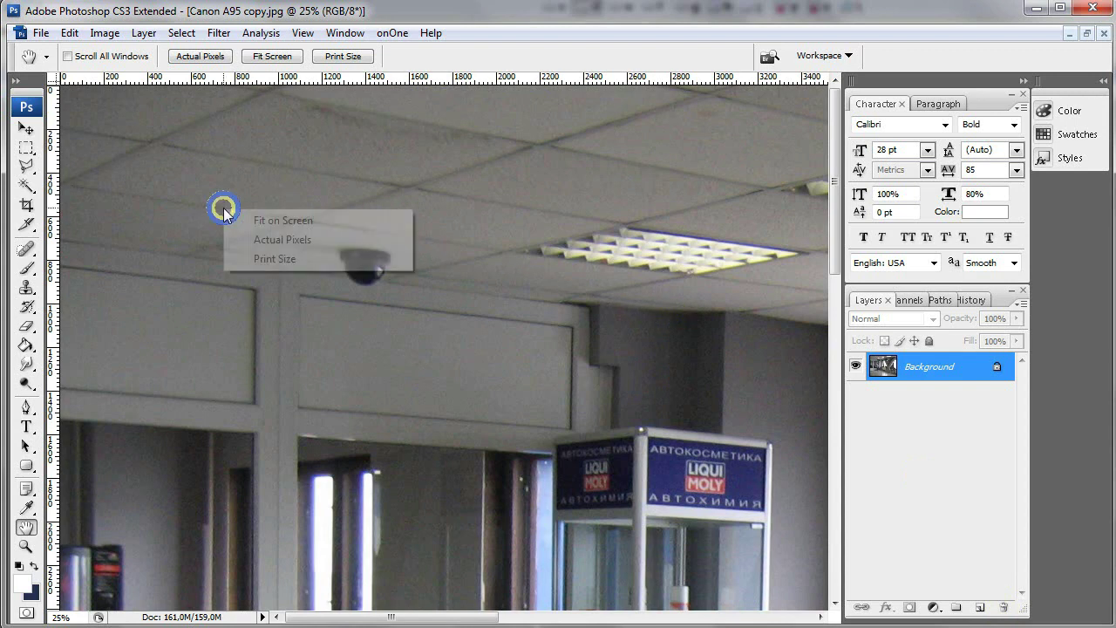
pyautogui.click(297, 239)
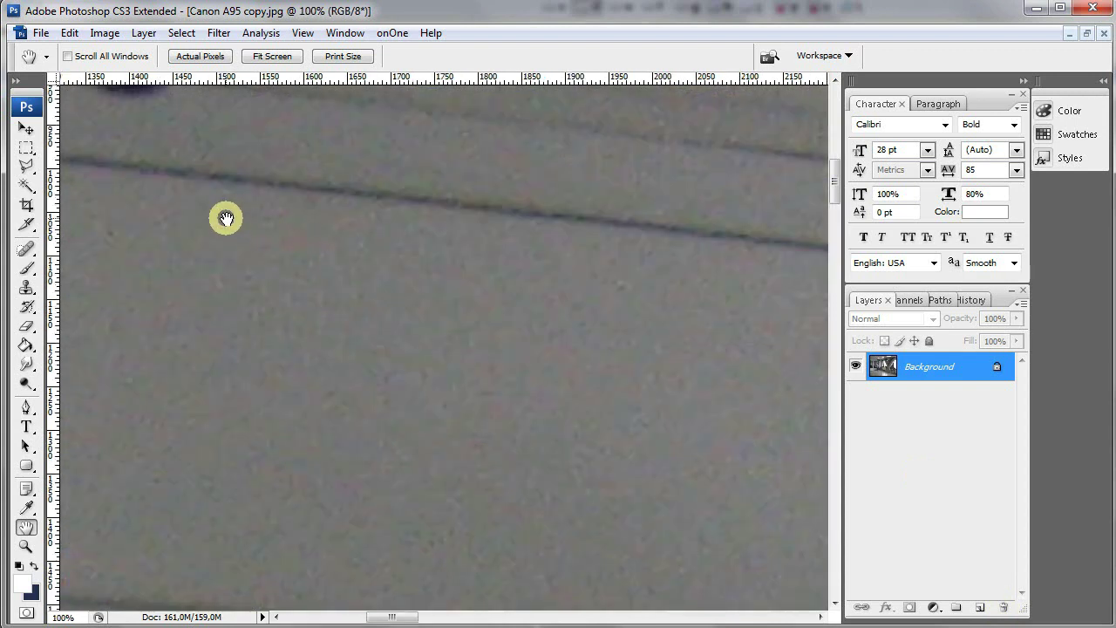
pyautogui.moveTo(214, 218); pyautogui.dragTo(612, 259)
pyautogui.moveTo(165, 131); pyautogui.dragTo(249, 222)
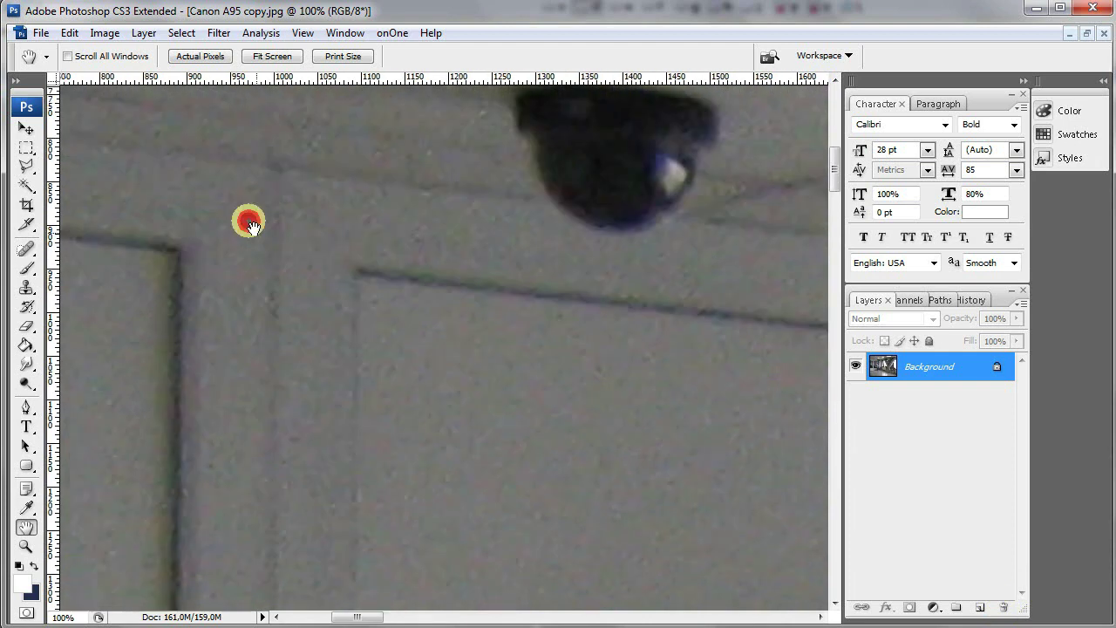
pyautogui.moveTo(239, 172); pyautogui.dragTo(369, 309)
pyautogui.moveTo(457, 265); pyautogui.dragTo(310, 234)
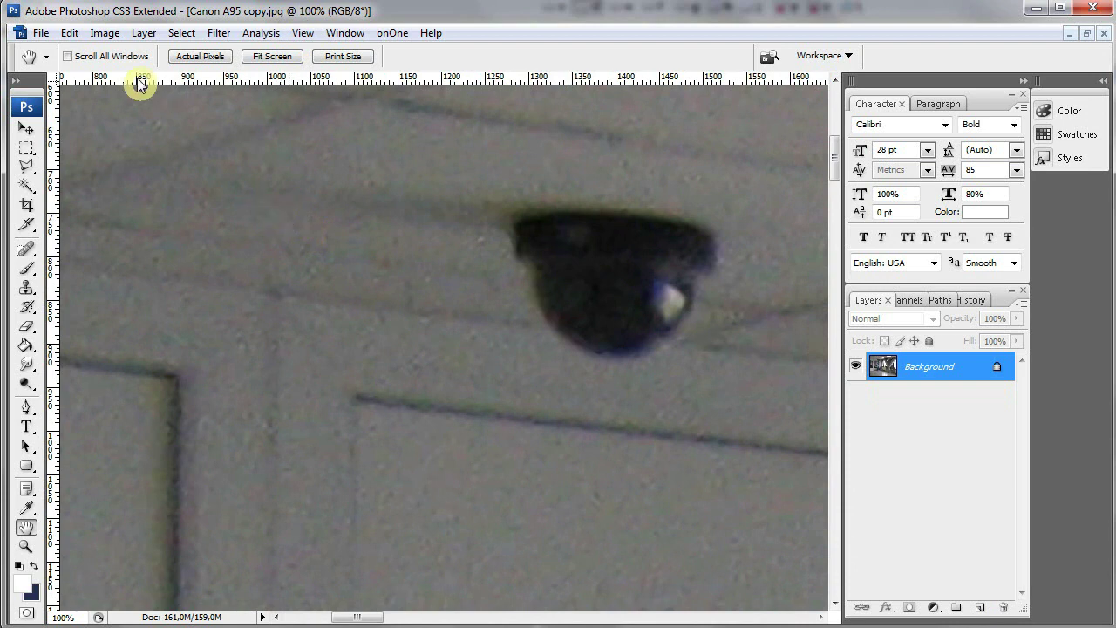
pyautogui.click(105, 33)
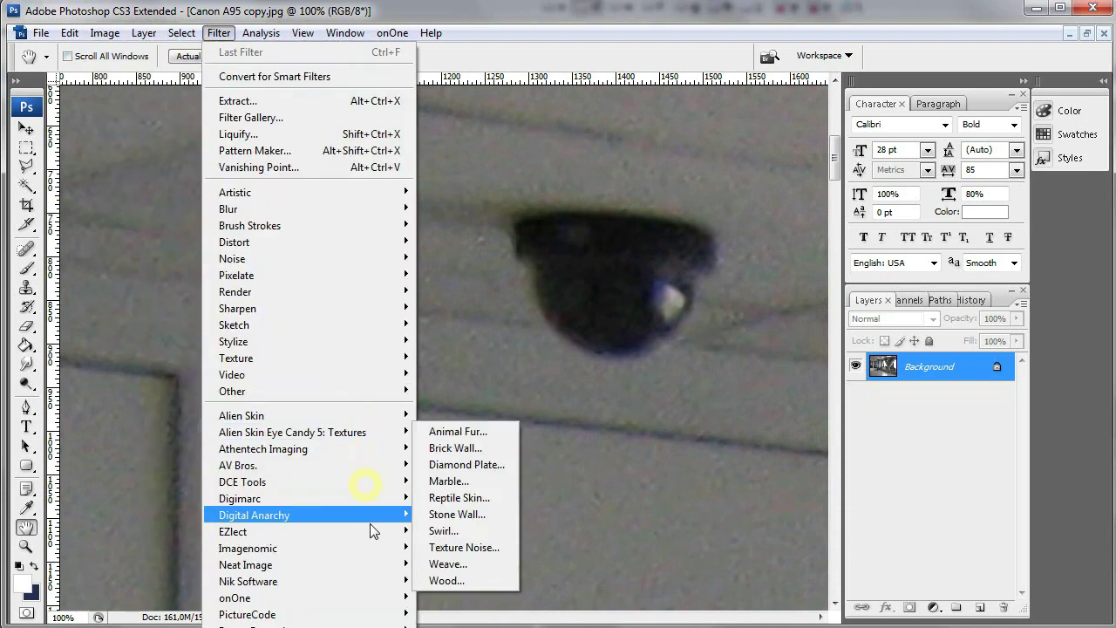
pyautogui.moveTo(247, 548)
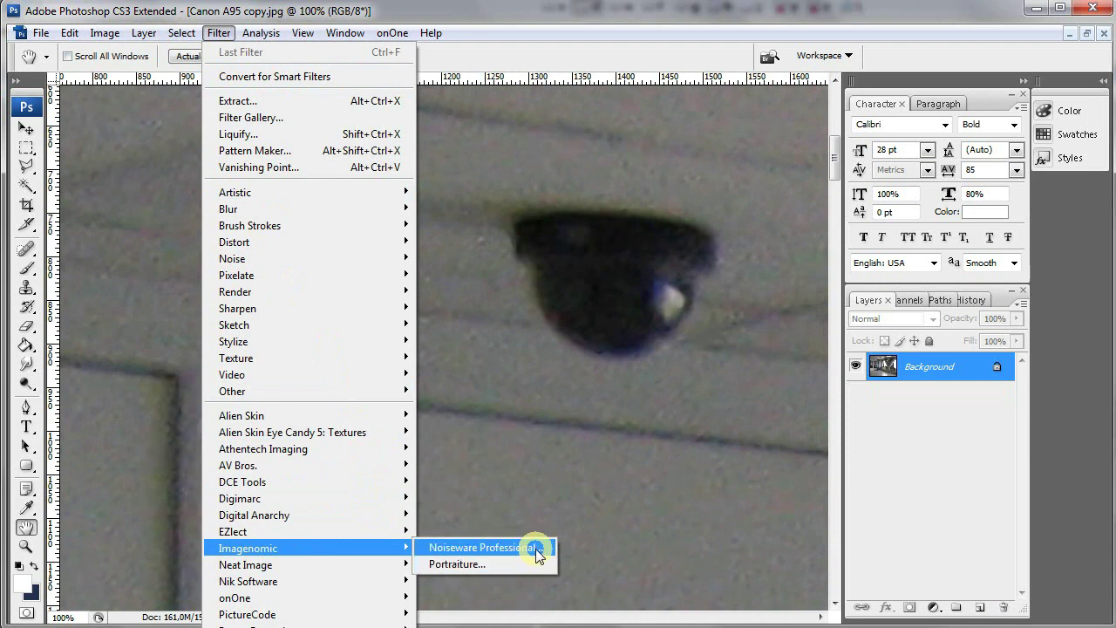
# Denoise the enlarged office photo with Noiseware's default 70% luminance and 80% colour settings
pyautogui.click(535, 548)
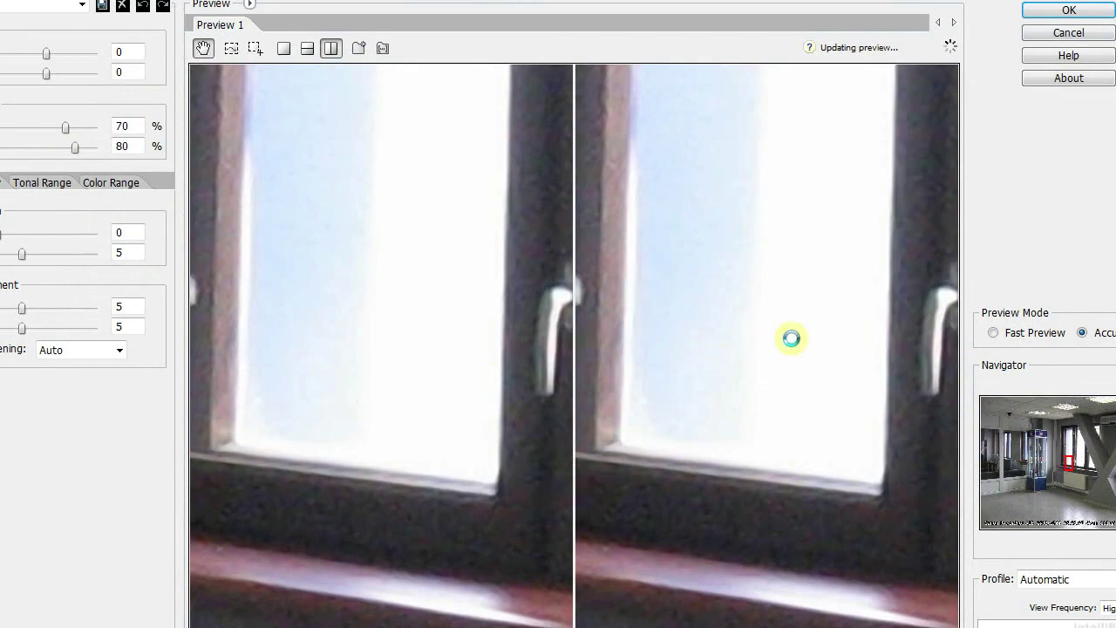
pyautogui.moveTo(802, 329); pyautogui.dragTo(726, 387)
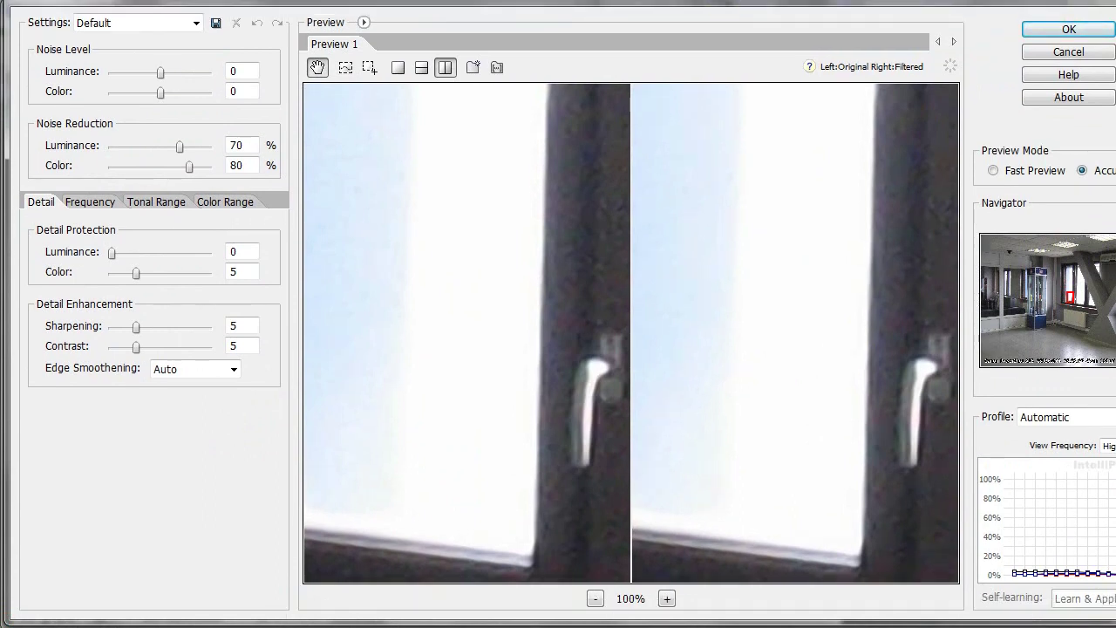
pyautogui.moveTo(1101, 30); pyautogui.dragTo(907, 20)
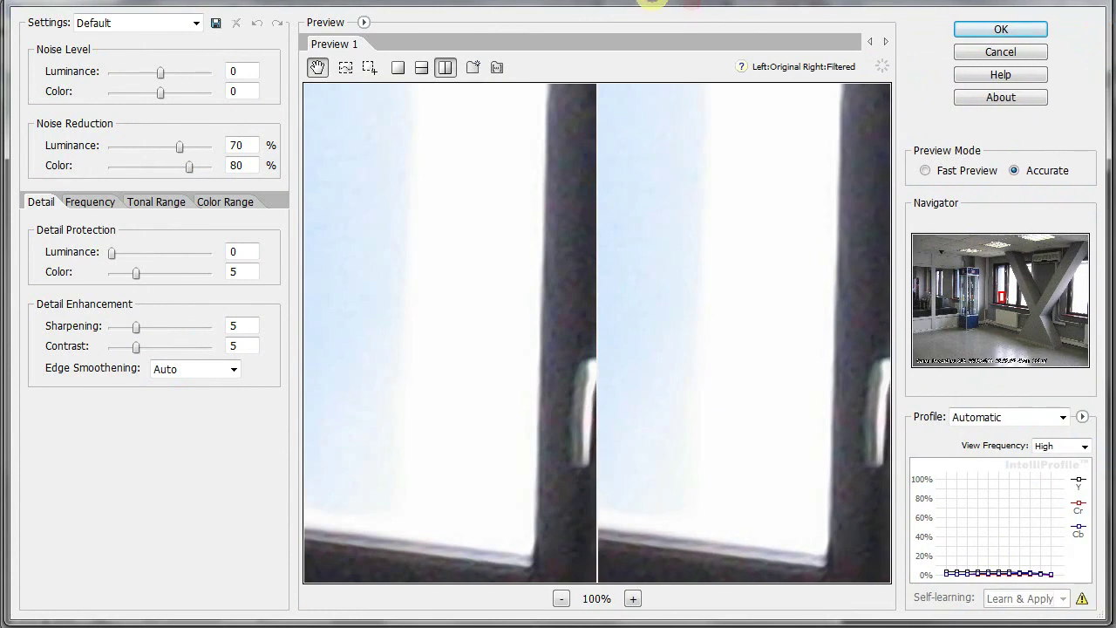
pyautogui.click(1019, 33)
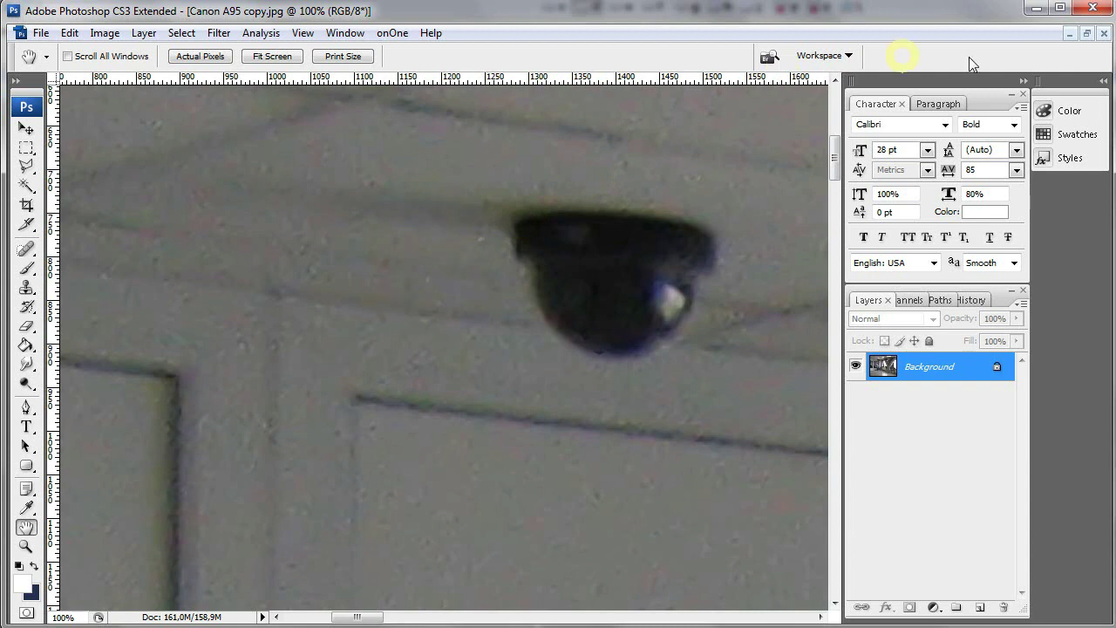
# Close the denoised office photo without saving changes
pyautogui.click(1105, 34)
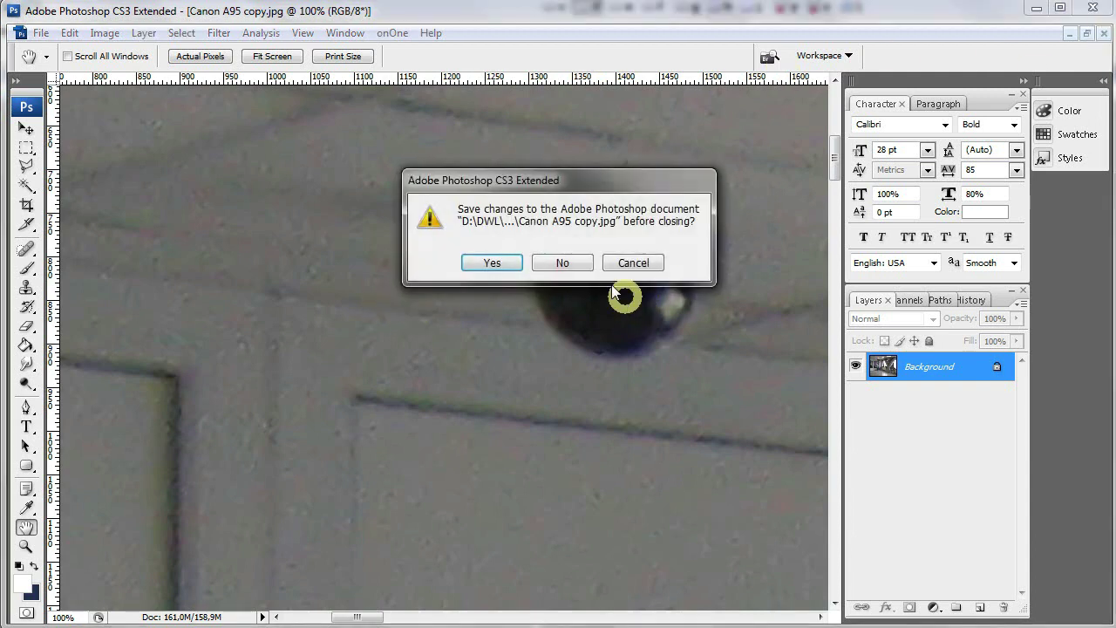
pyautogui.click(562, 261)
pyautogui.click(25, 33)
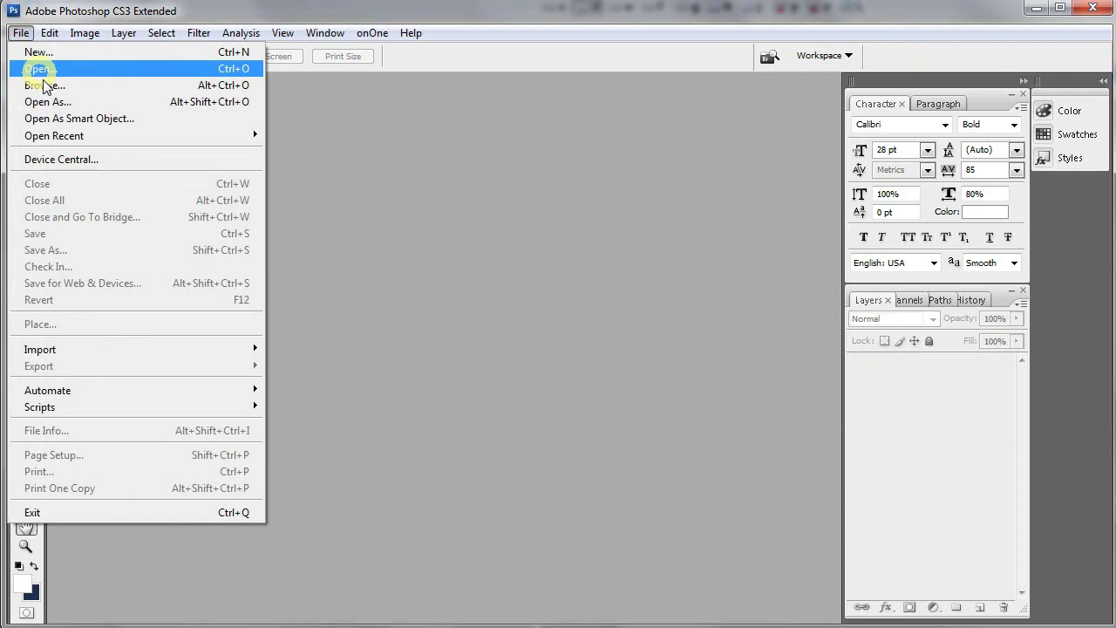
pyautogui.moveTo(54, 135)
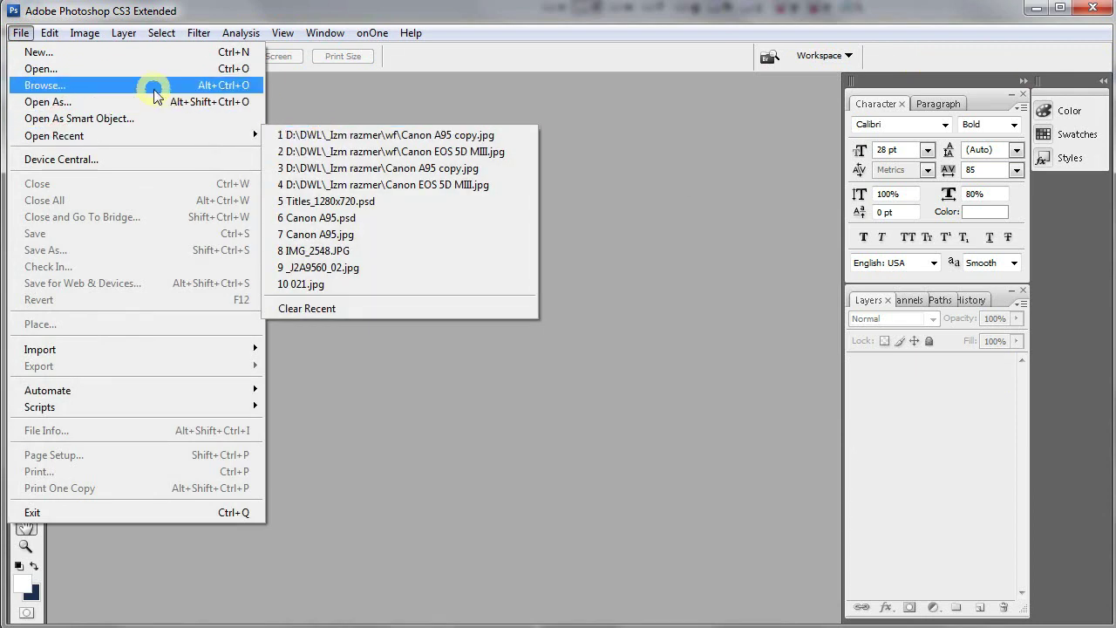
# Open Canon EOS 5D MIII.jpg and load it into Alien Skin Blow Up 3
pyautogui.click(150, 69)
pyautogui.doubleClick(246, 142)
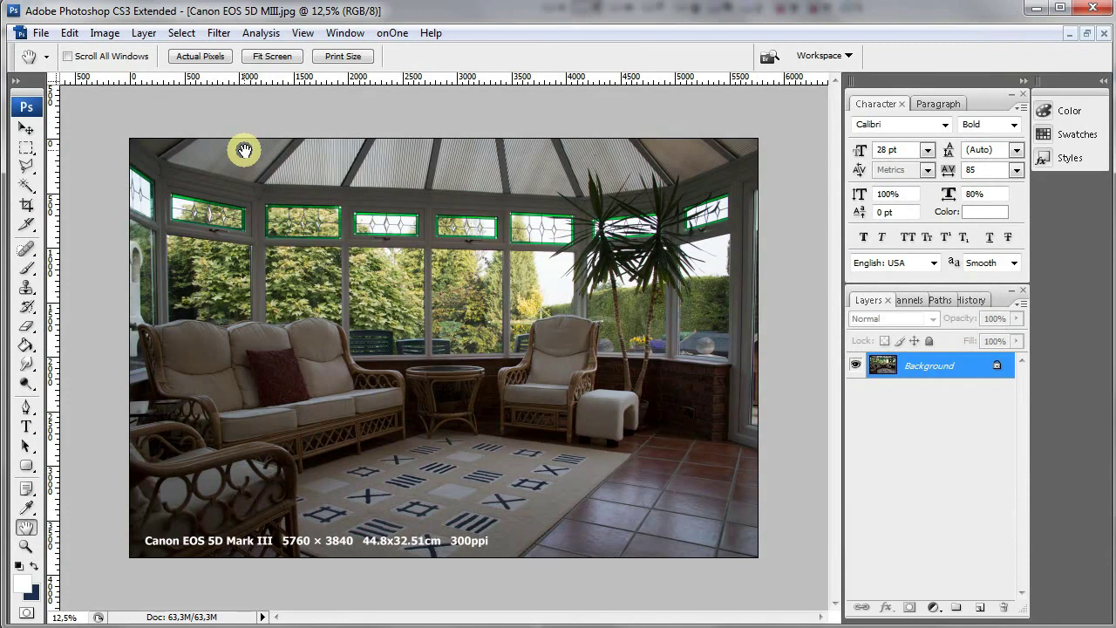
pyautogui.click(106, 33)
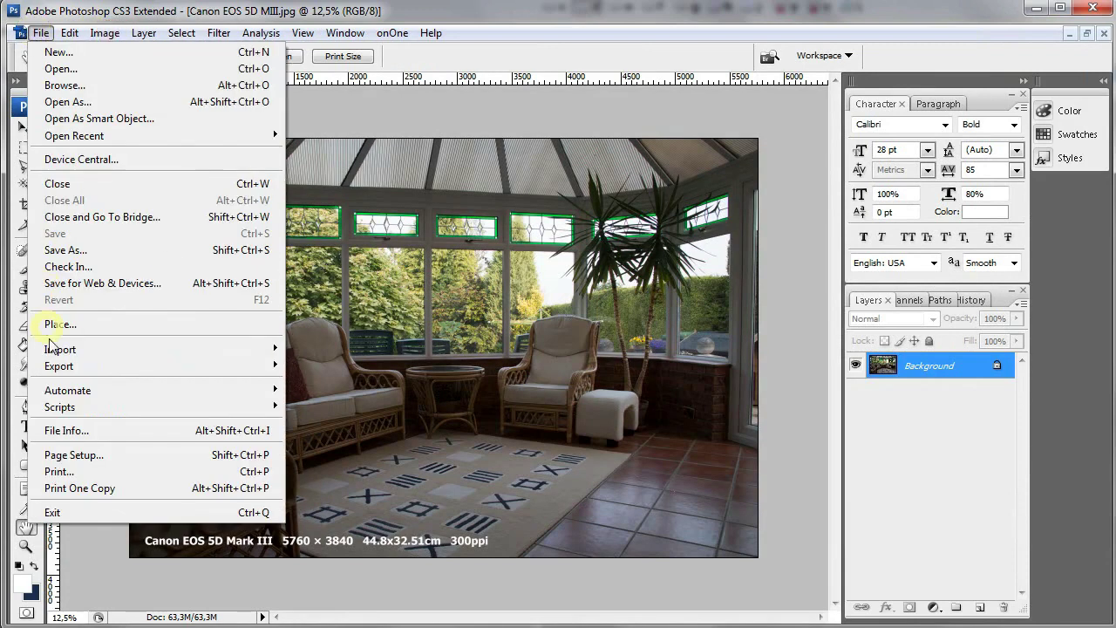
pyautogui.moveTo(68, 390)
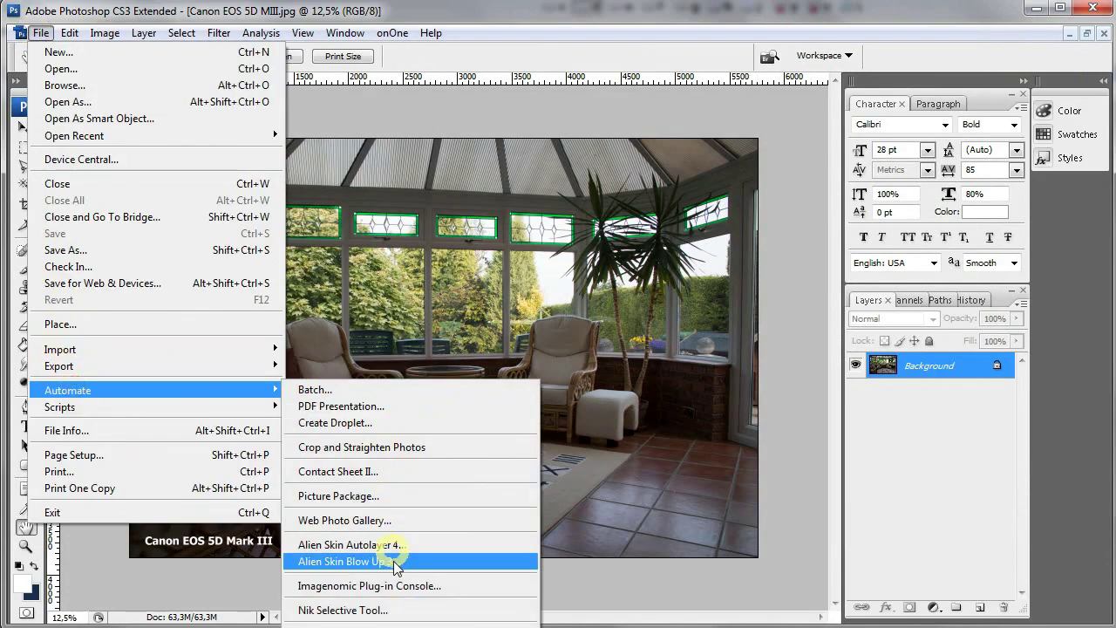
pyautogui.click(417, 563)
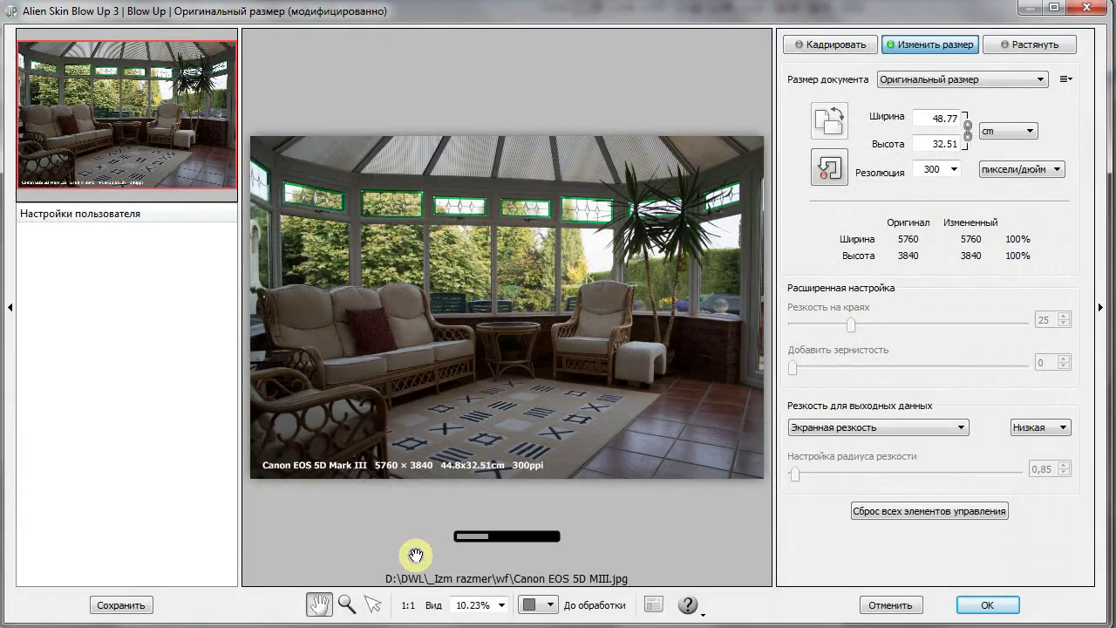
# Set the Blow Up height to 55 cm (82.50 cm wide, 169%) and apply the enlargement
pyautogui.click(947, 145)
pyautogui.doubleClick(947, 144)
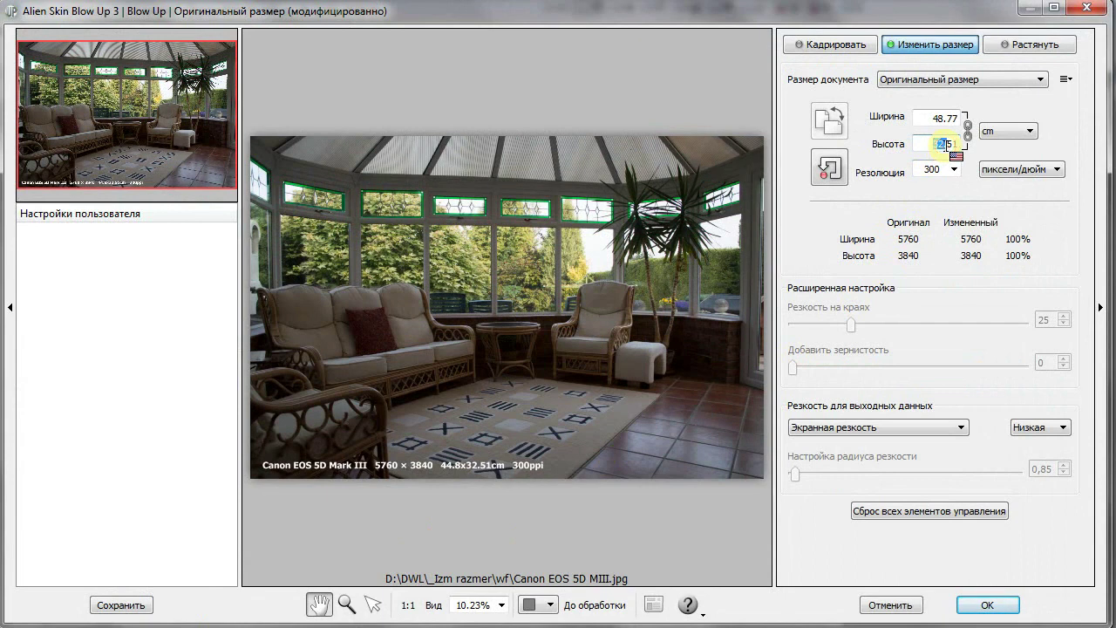
pyautogui.write('551')
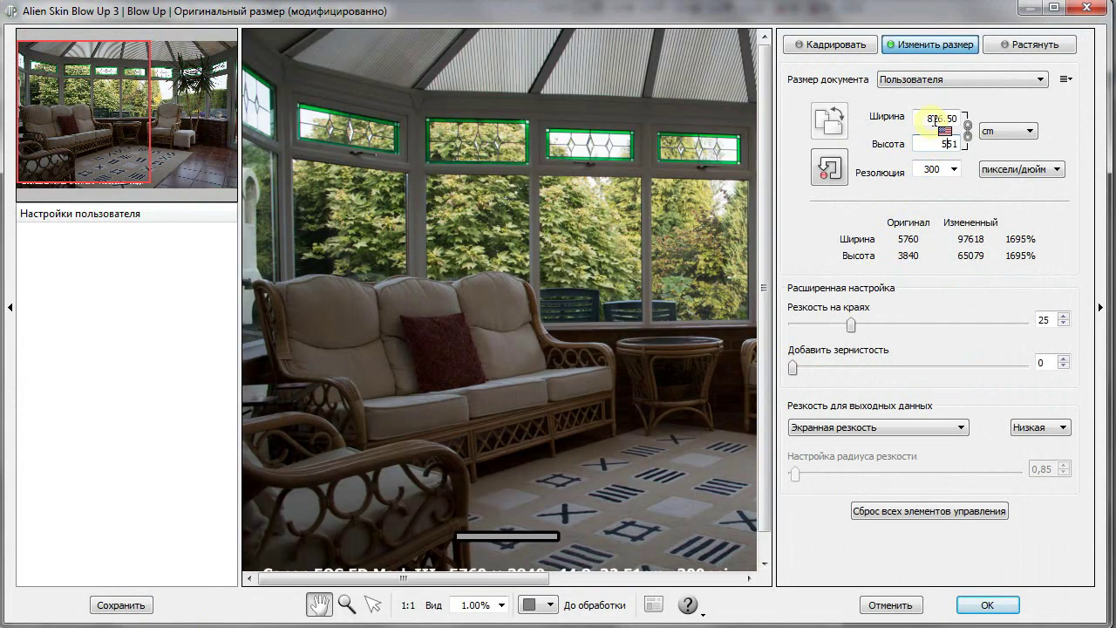
pyautogui.doubleClick(947, 144)
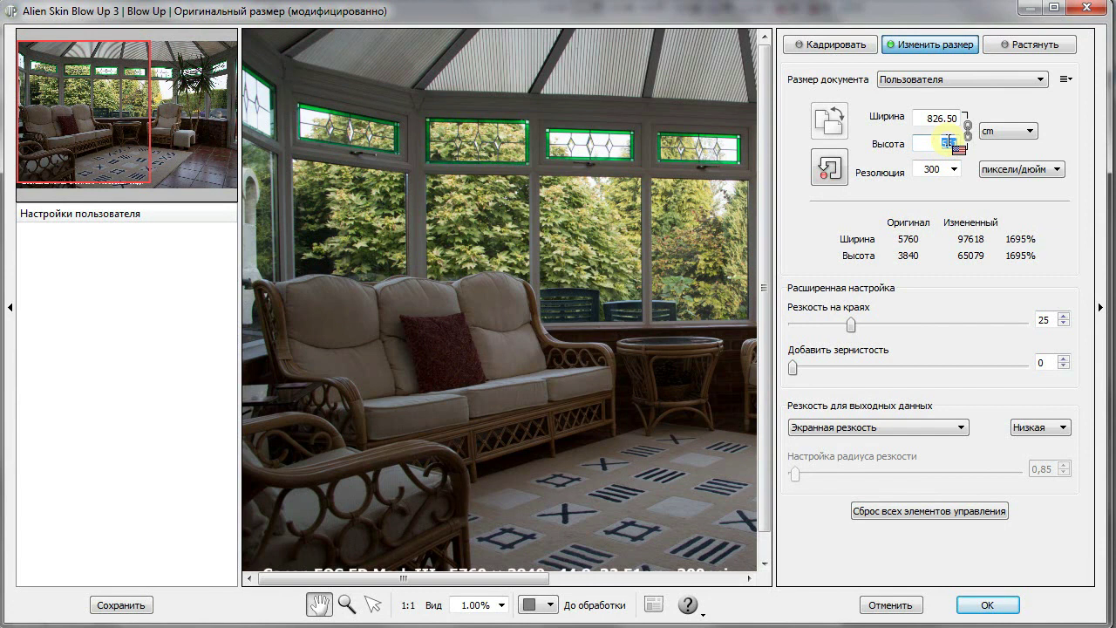
pyautogui.write('55')
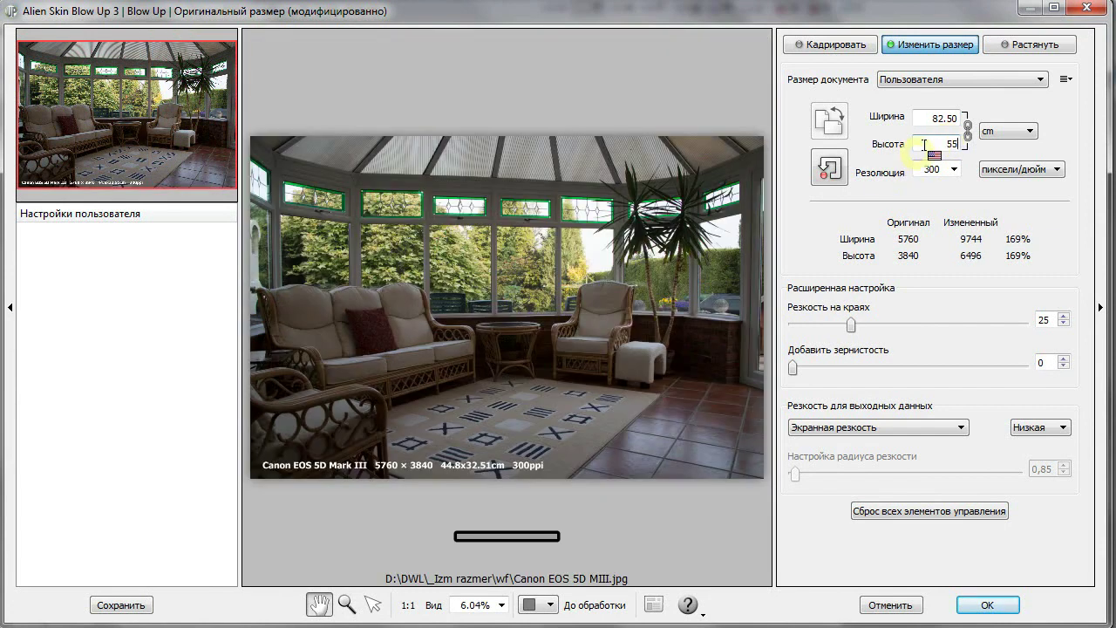
pyautogui.click(929, 118)
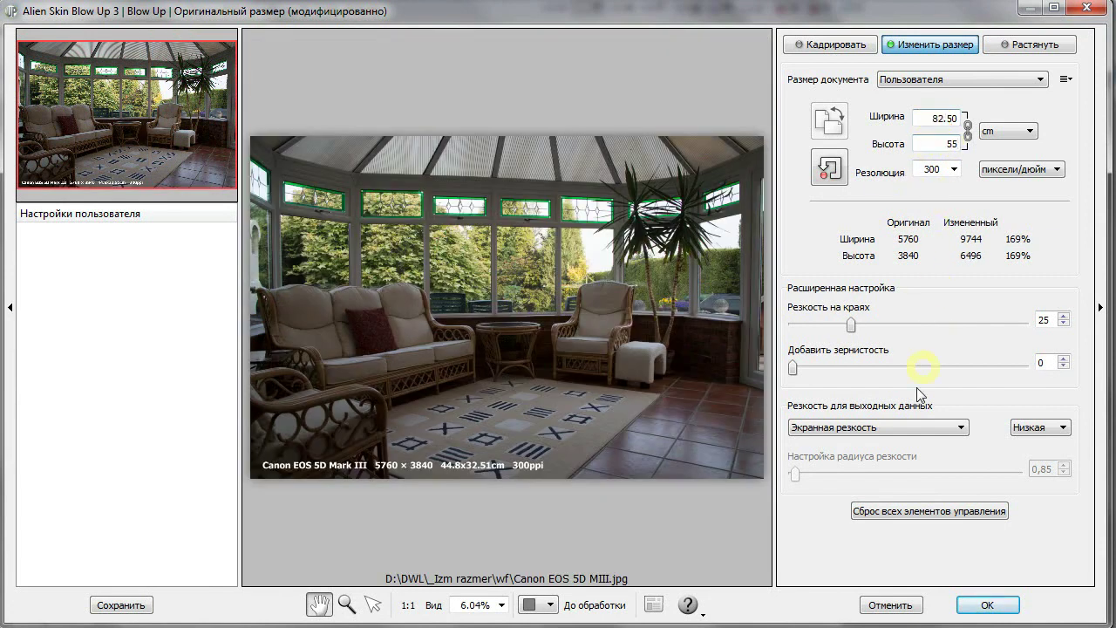
pyautogui.click(981, 605)
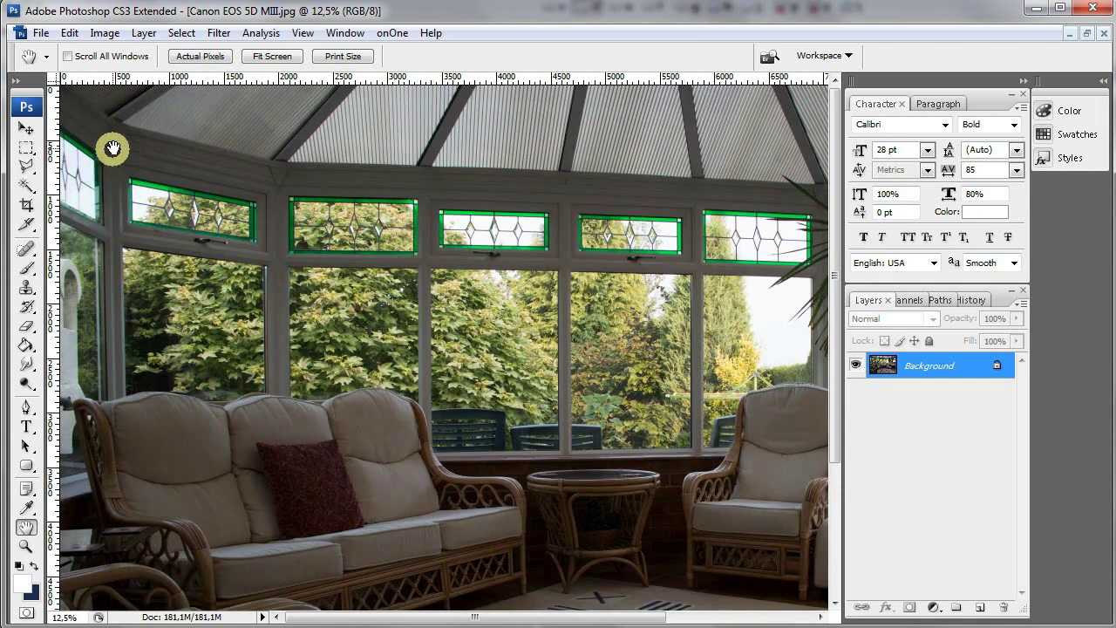
# View the enlarged sunroom photo at Actual Pixels, panned to the green-glass window frames
pyautogui.rightClick(120, 144)
pyautogui.click(160, 170)
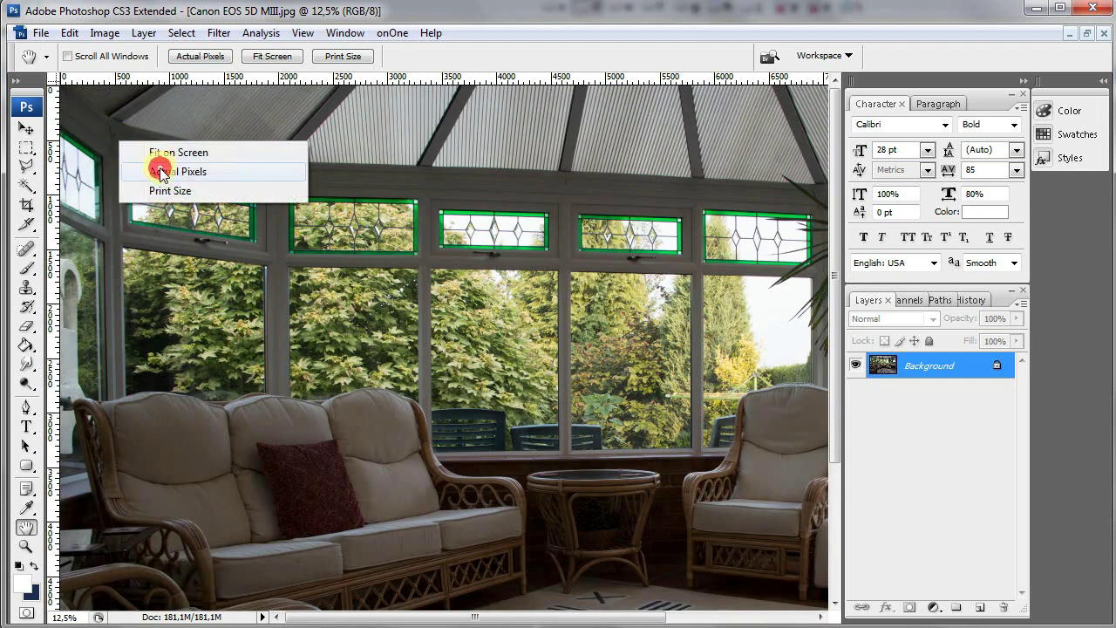
pyautogui.moveTo(161, 170)
pyautogui.mouseDown()
pyautogui.moveTo(677, 483)
pyautogui.moveTo(598, 389)
pyautogui.moveTo(267, 236)
pyautogui.moveTo(373, 186)
pyautogui.moveTo(287, 241)
pyautogui.moveTo(276, 394)
pyautogui.moveTo(320, 276)
pyautogui.mouseUp()
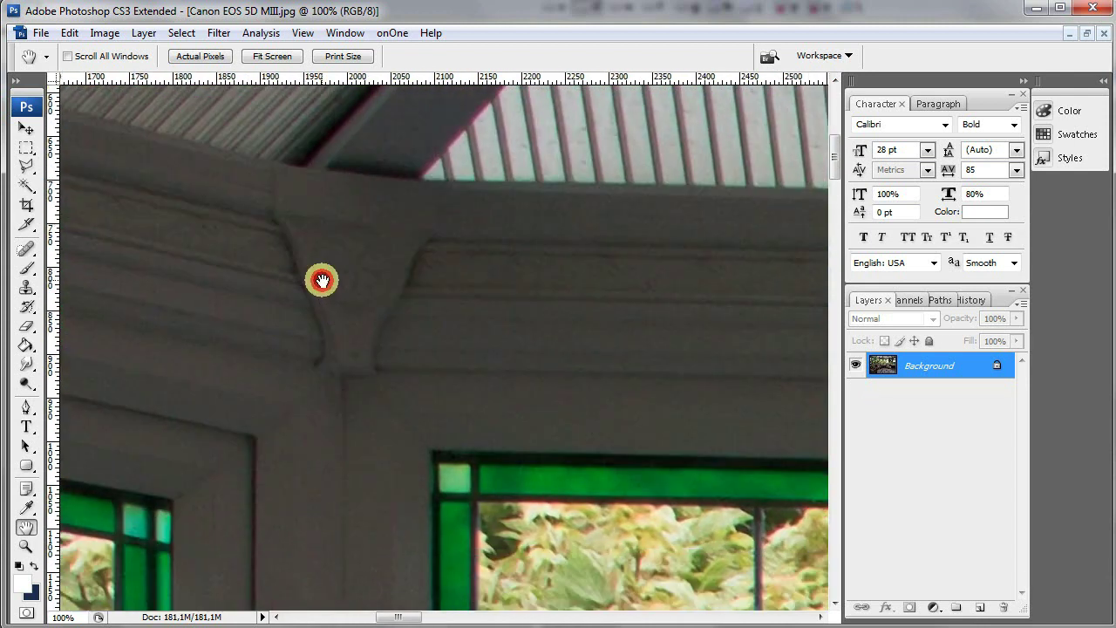
pyautogui.click(215, 35)
pyautogui.click(373, 547)
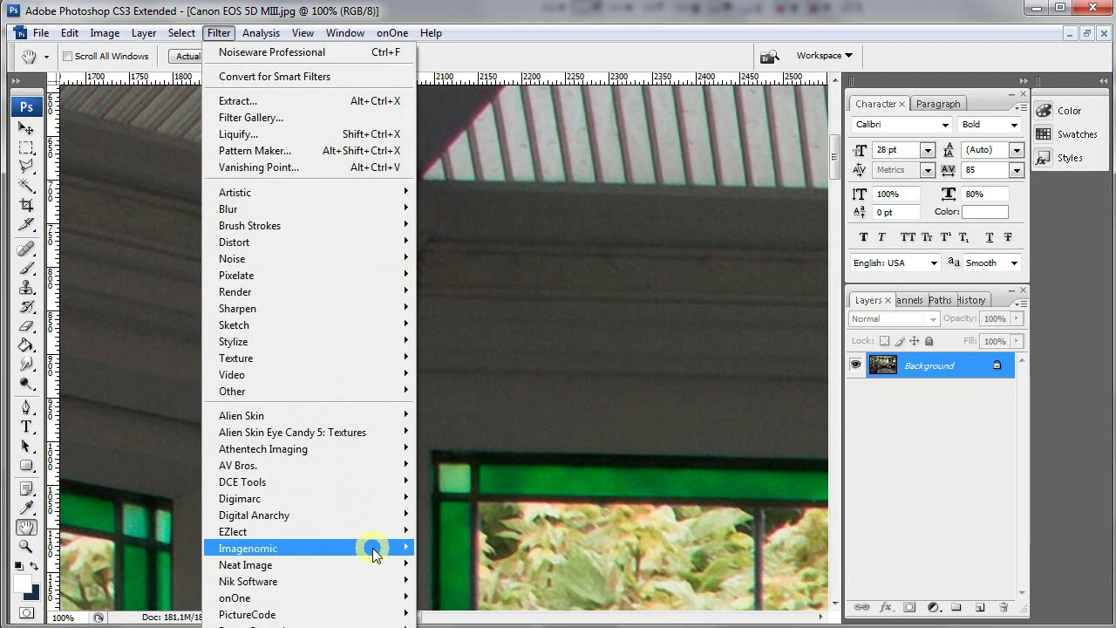
# Denoise the sunroom photo with Noiseware defaults (70% luminance, 80% colour) after comparing before/after
pyautogui.click(509, 549)
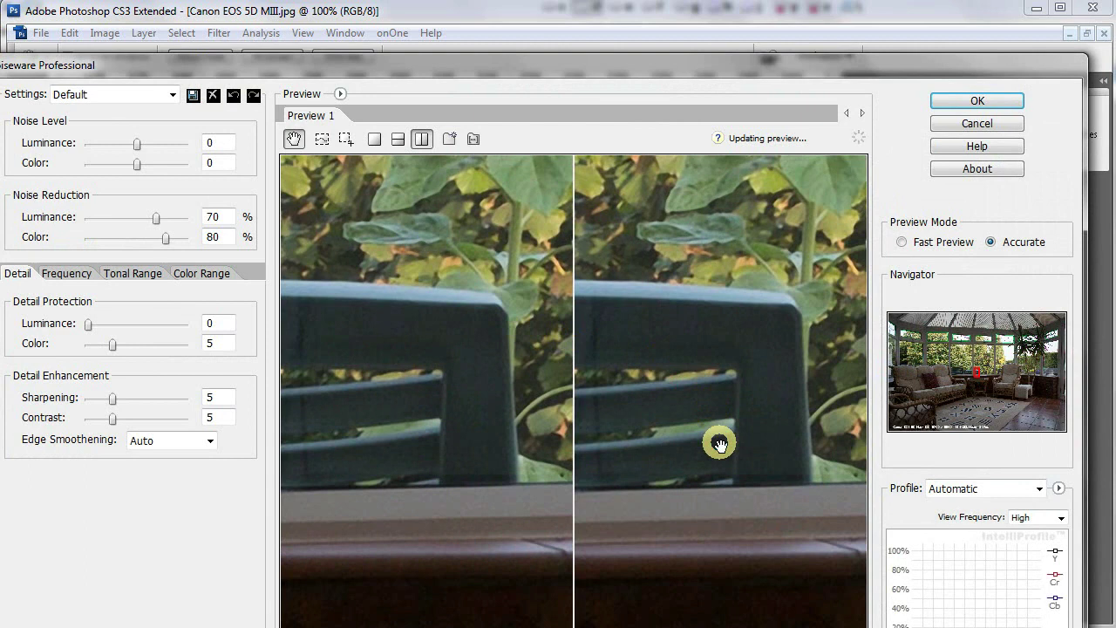
pyautogui.moveTo(439, 68)
pyautogui.mouseDown()
pyautogui.moveTo(473, 33)
pyautogui.moveTo(462, 19)
pyautogui.mouseUp()
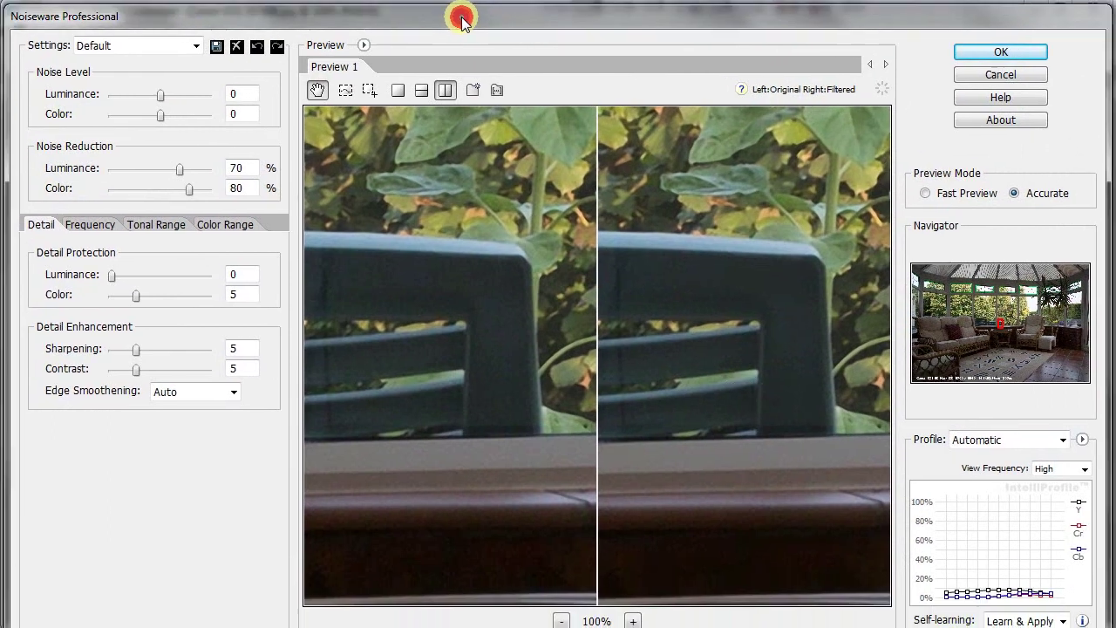
pyautogui.click(715, 258)
pyautogui.click(715, 259)
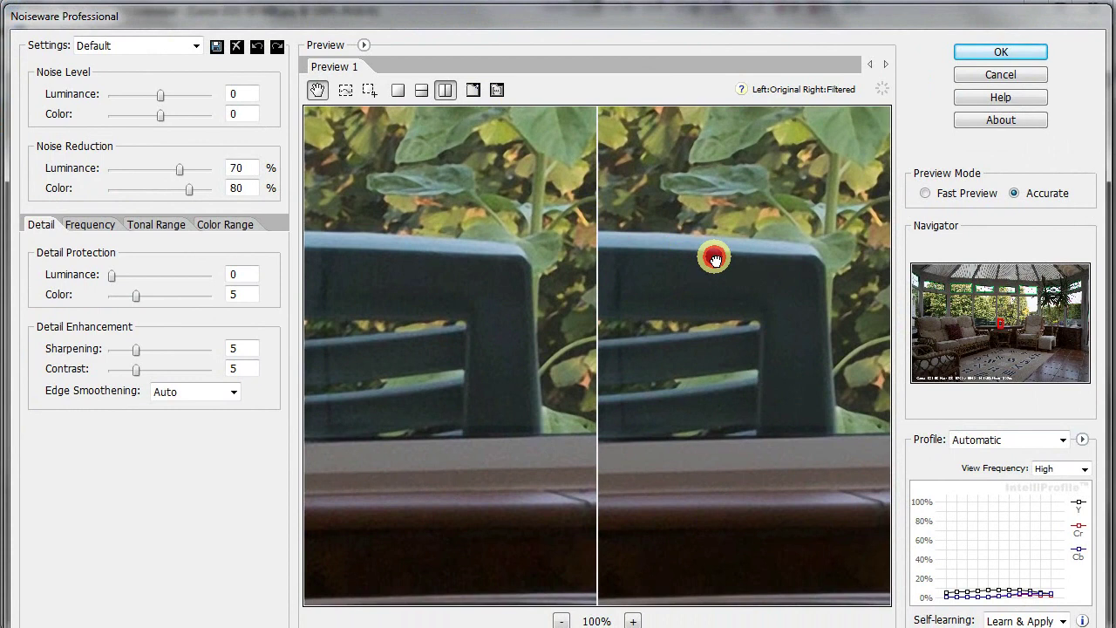
pyautogui.click(976, 52)
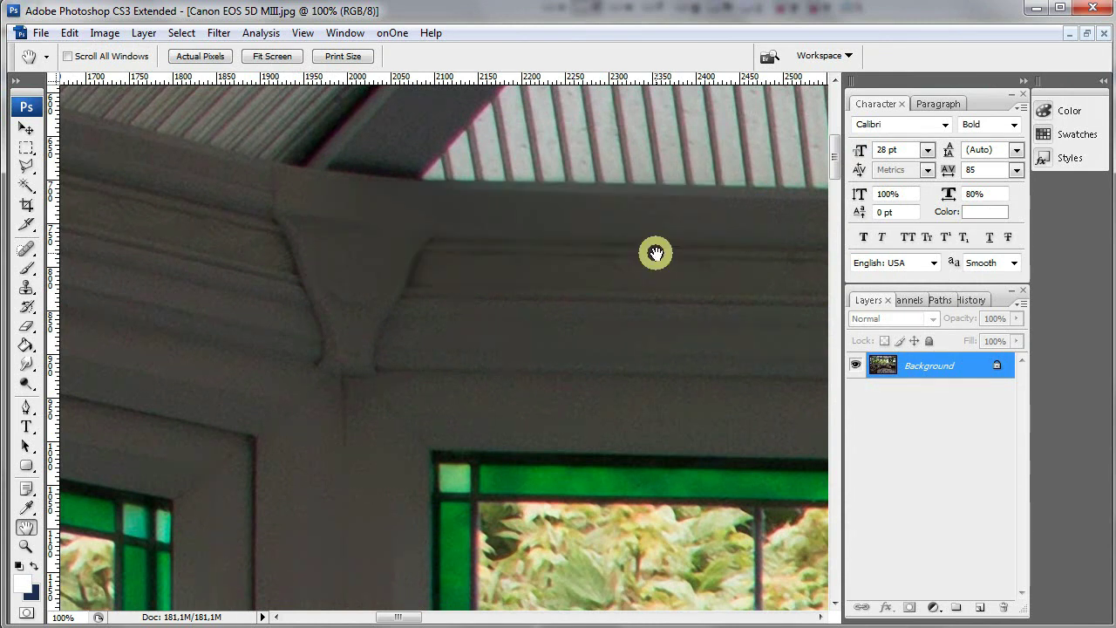
# View the denoised sunroom photo at Actual Pixels, then close it without saving
pyautogui.rightClick(366, 203)
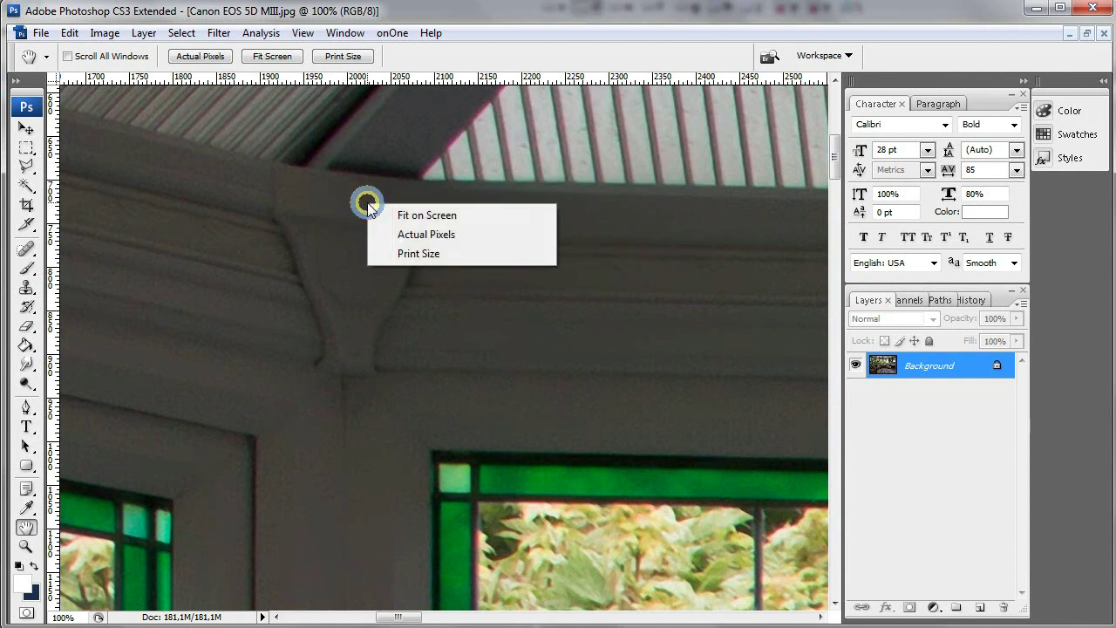
pyautogui.click(423, 235)
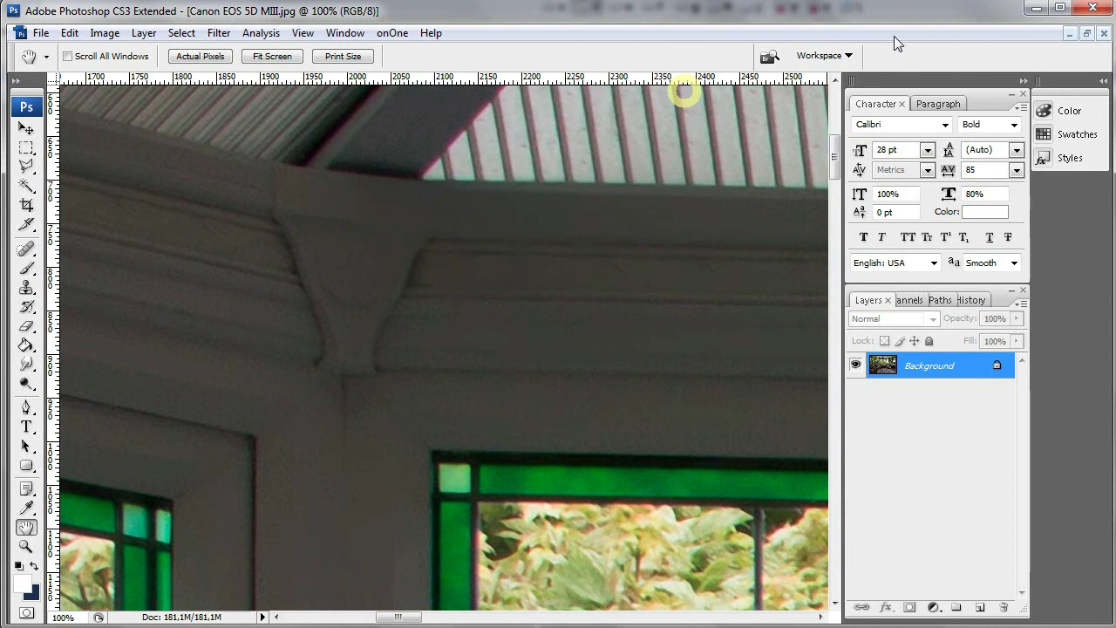
pyautogui.click(1104, 35)
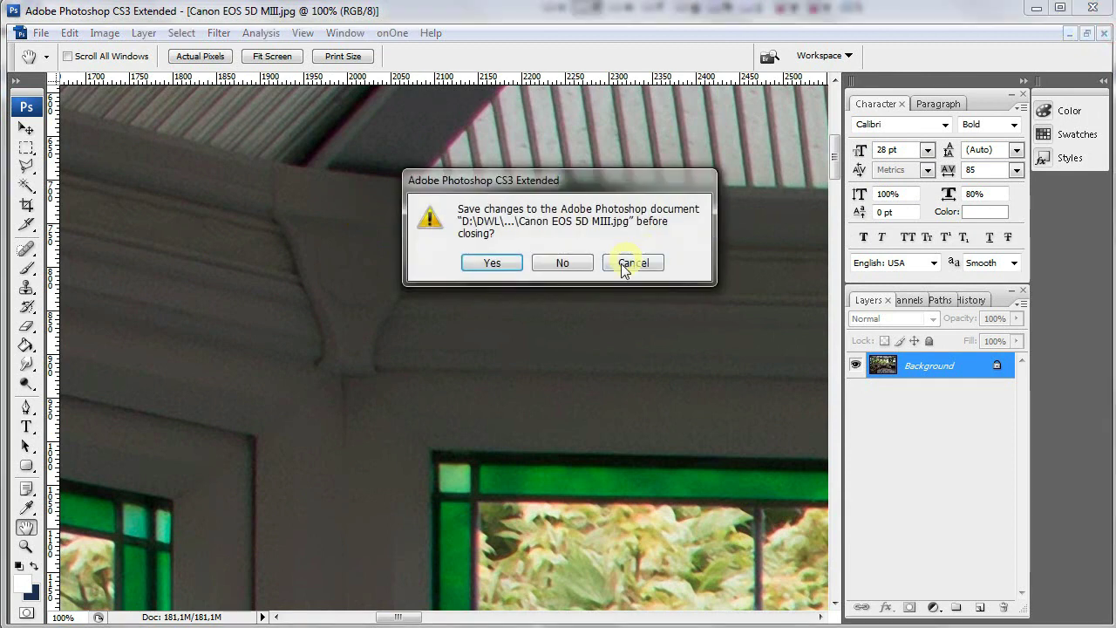
pyautogui.click(578, 256)
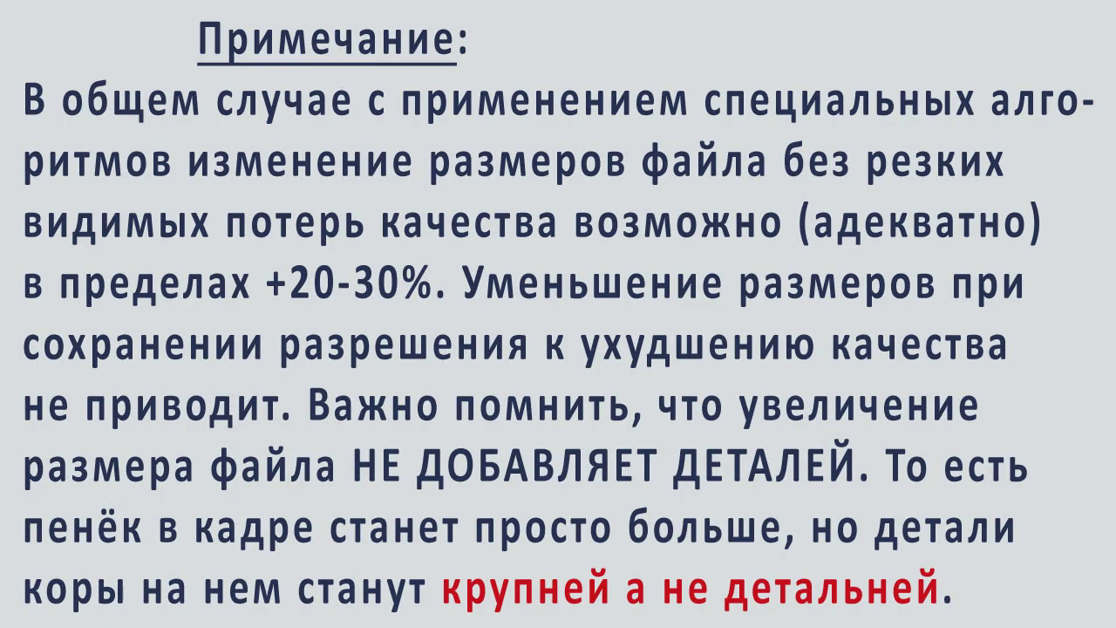